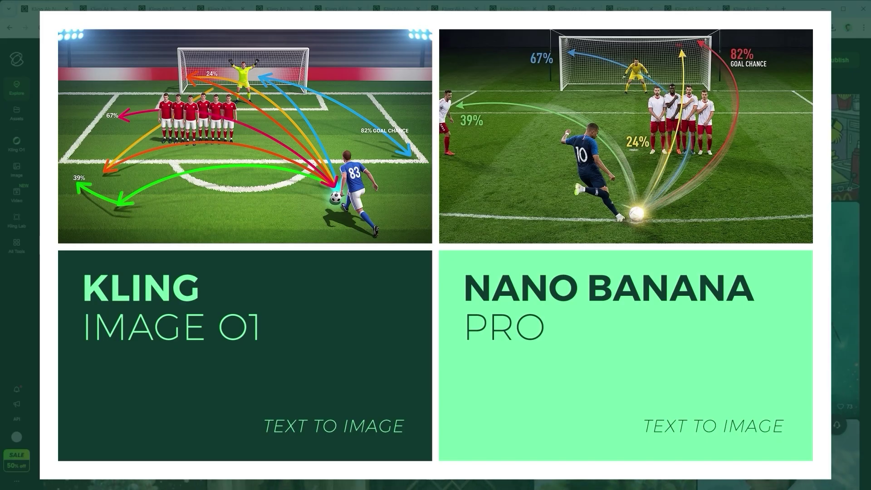
scroll(845, 291, down, 1)
scroll(845, 290, down, 2)
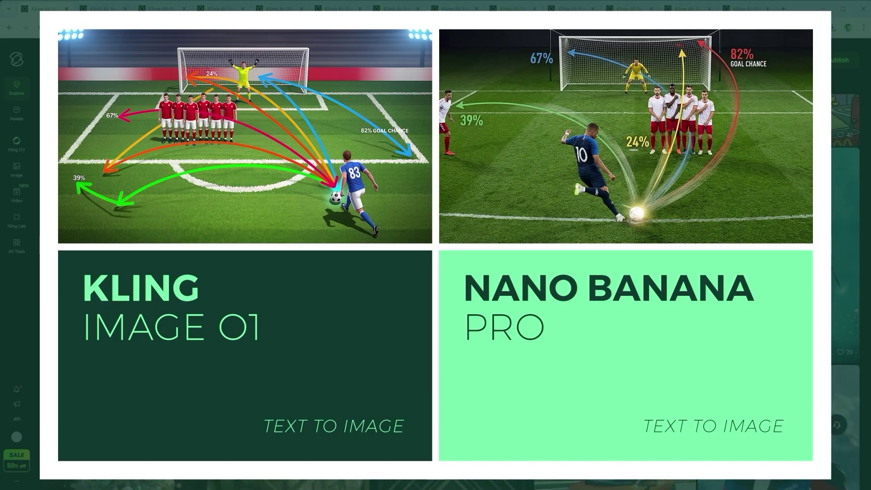
scroll(846, 290, down, 2)
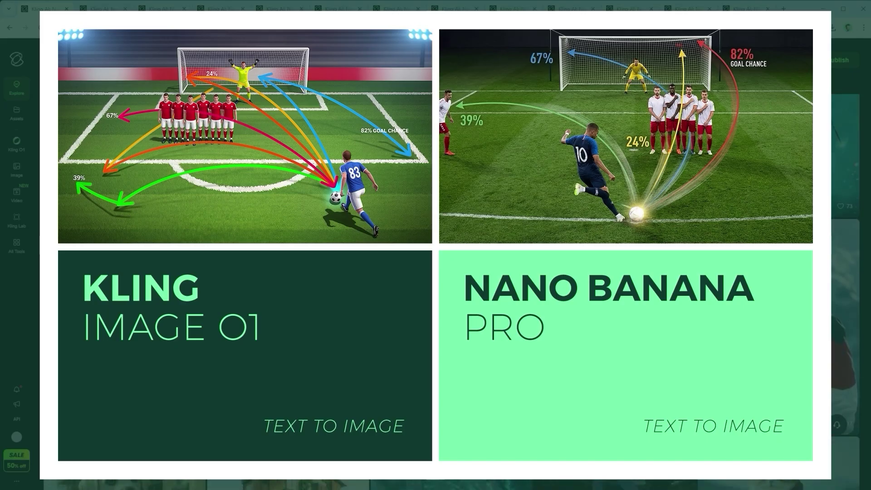
scroll(845, 291, down, 1)
scroll(846, 290, down, 2)
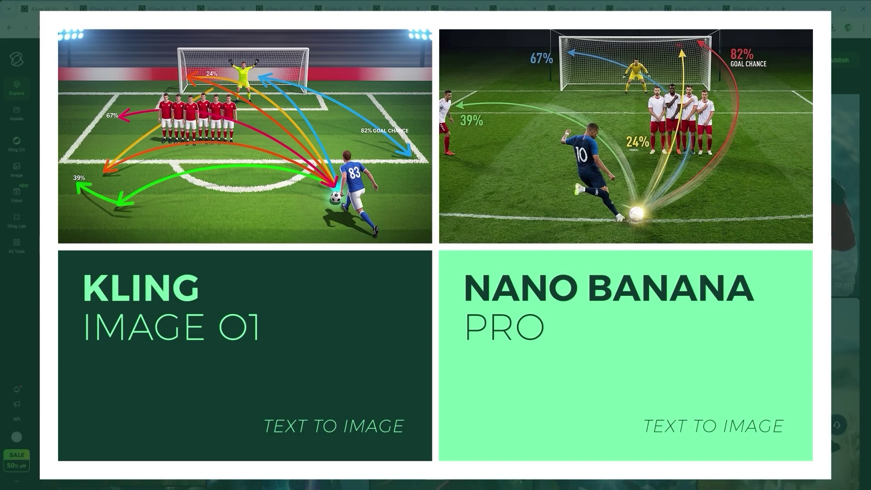
scroll(846, 290, down, 1)
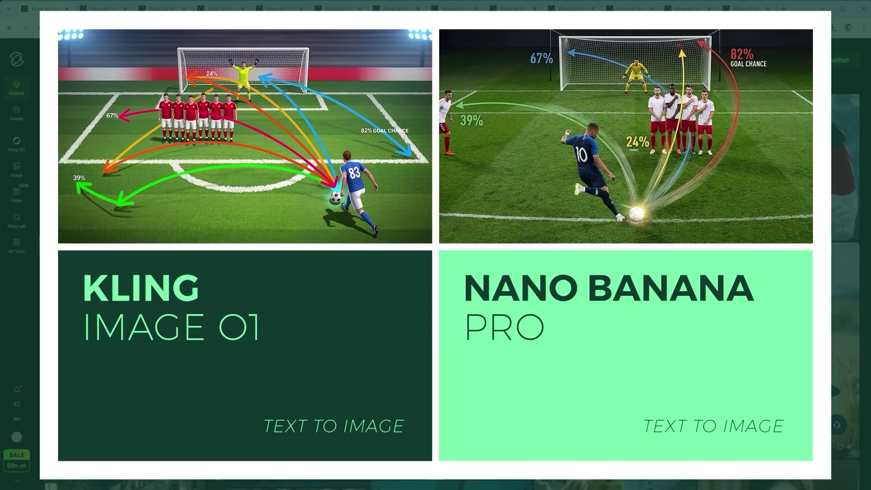
scroll(845, 290, down, 2)
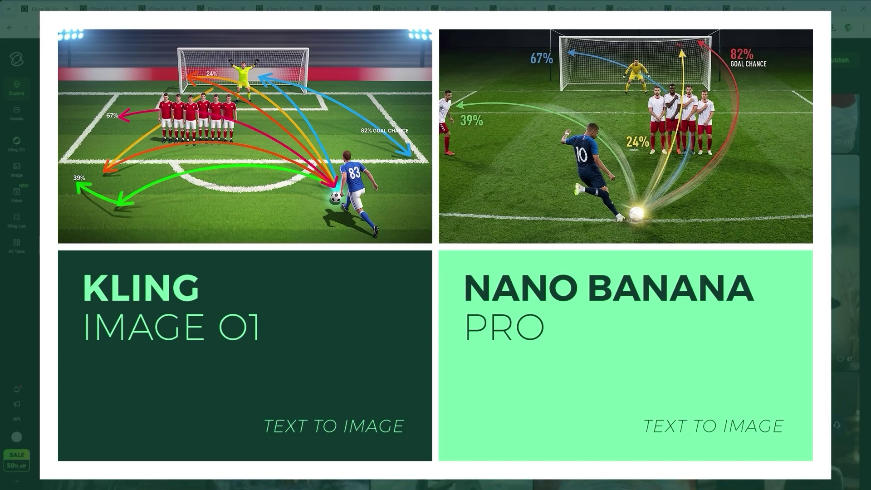
scroll(846, 290, down, 2)
scroll(845, 290, down, 2)
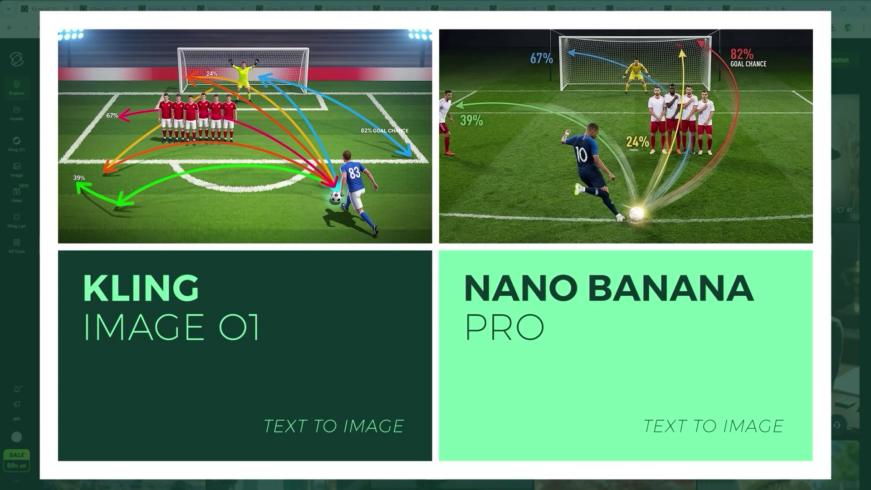
scroll(845, 291, down, 2)
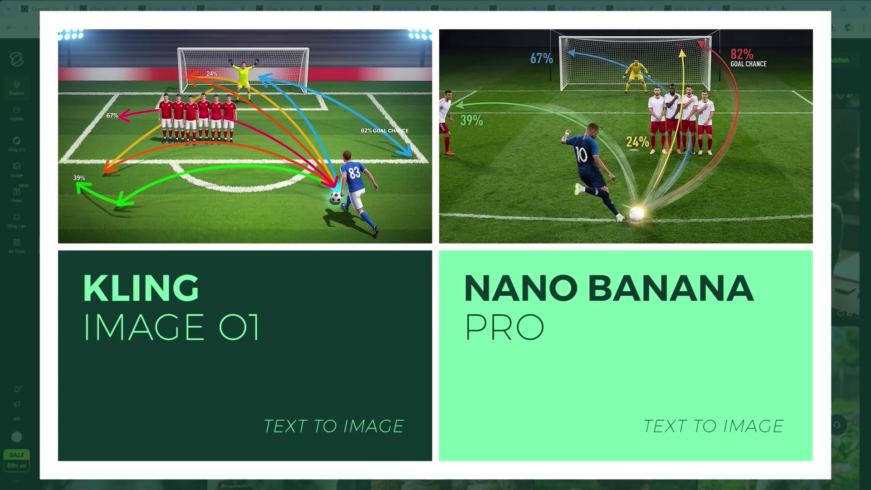
scroll(845, 290, down, 1)
scroll(846, 290, down, 2)
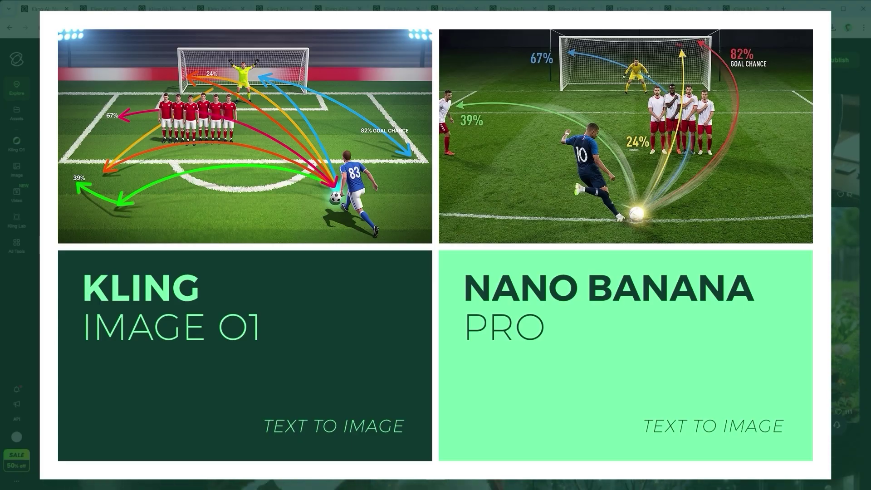
scroll(845, 290, down, 1)
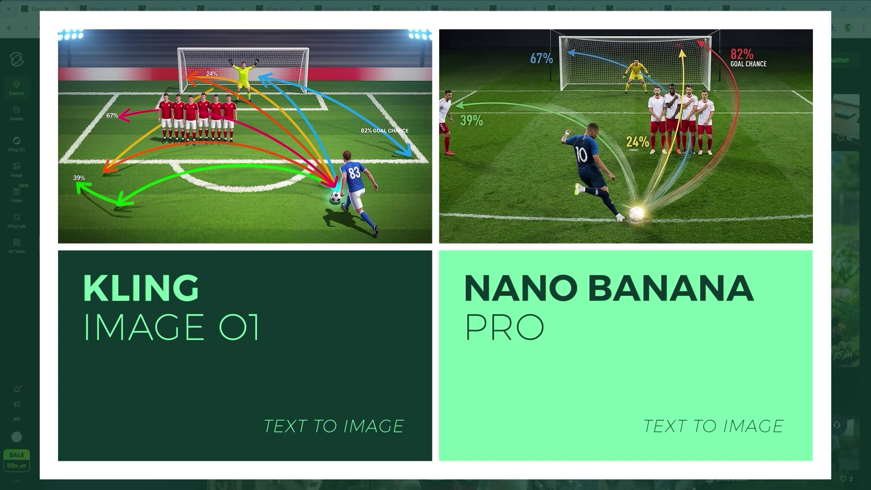
scroll(846, 291, down, 3)
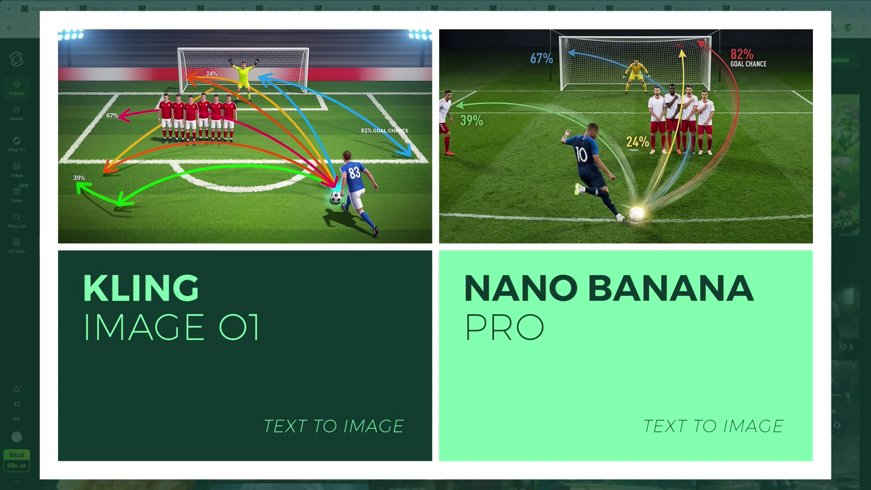
scroll(845, 291, down, 4)
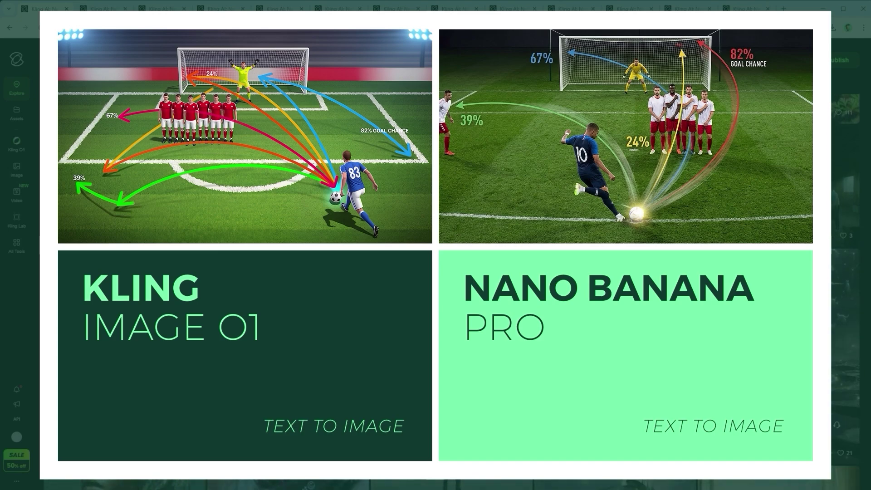
scroll(845, 290, down, 3)
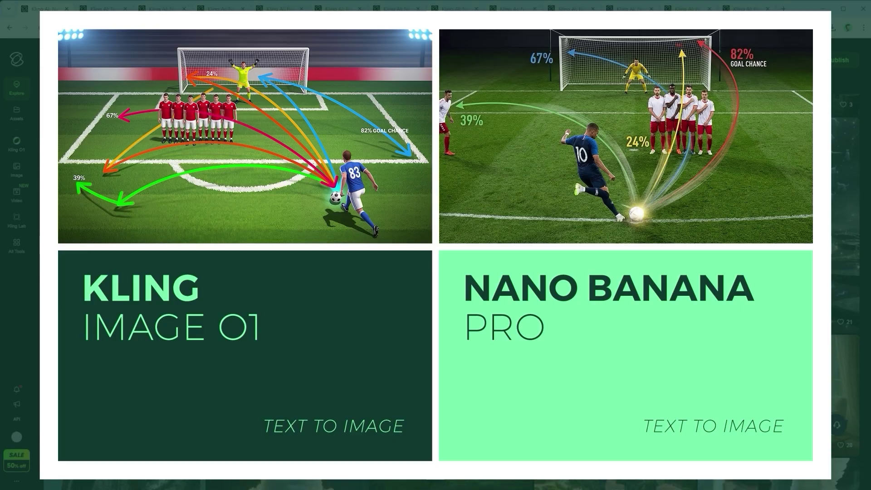
scroll(846, 291, down, 1)
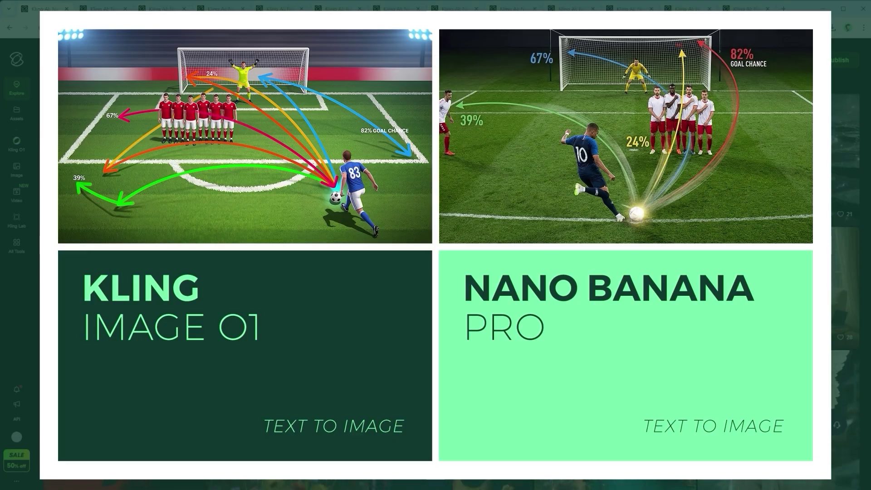
scroll(846, 290, down, 2)
scroll(846, 290, down, 6)
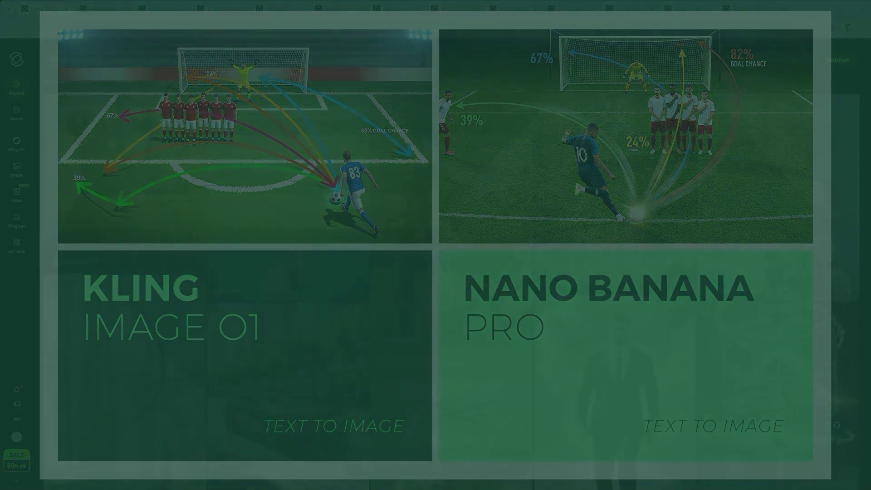
scroll(530, 239, down, 2)
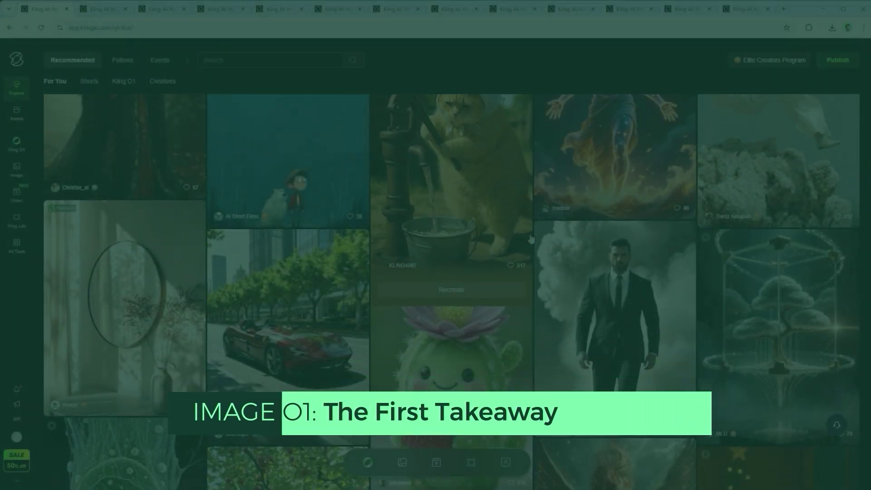
scroll(531, 239, down, 4)
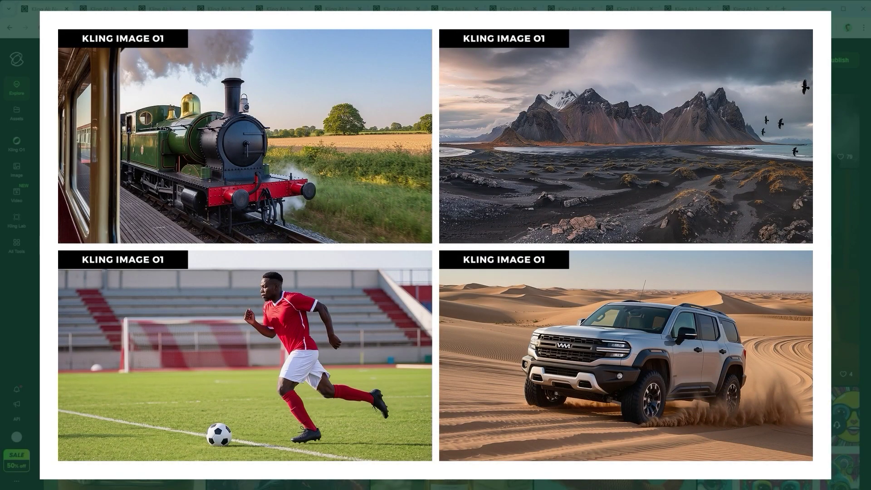
scroll(530, 239, down, 1)
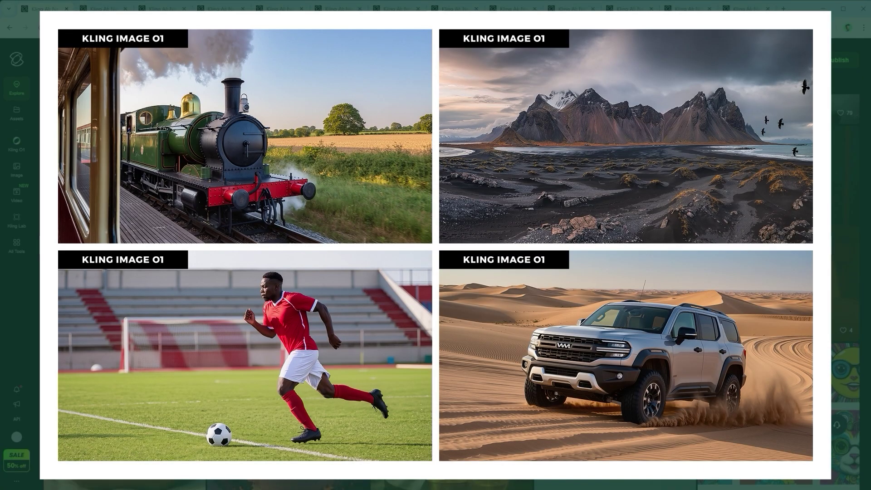
scroll(530, 239, down, 4)
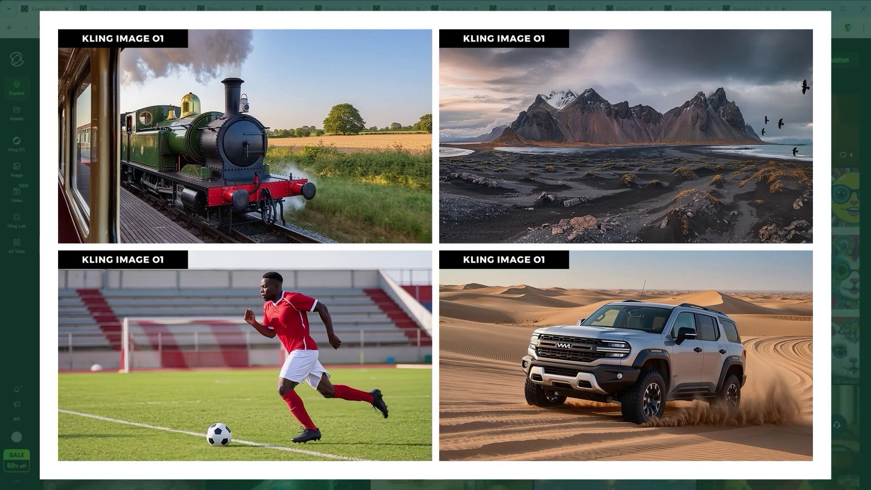
scroll(531, 239, down, 2)
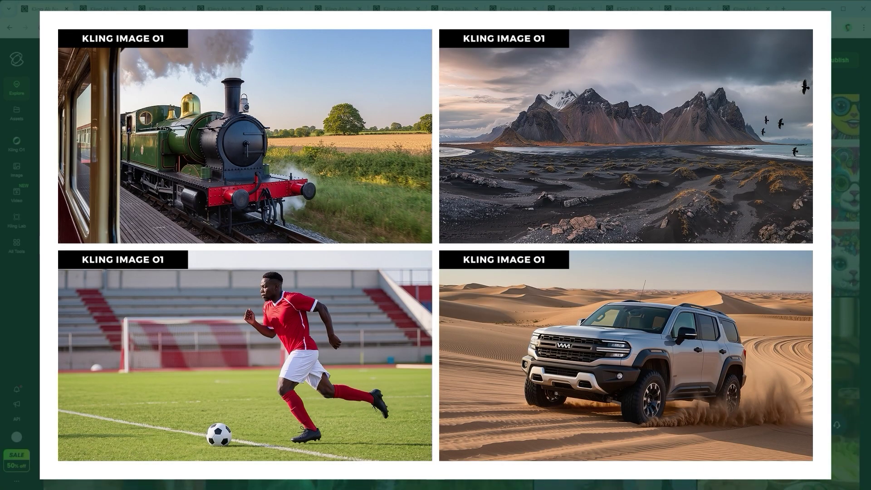
scroll(531, 239, down, 4)
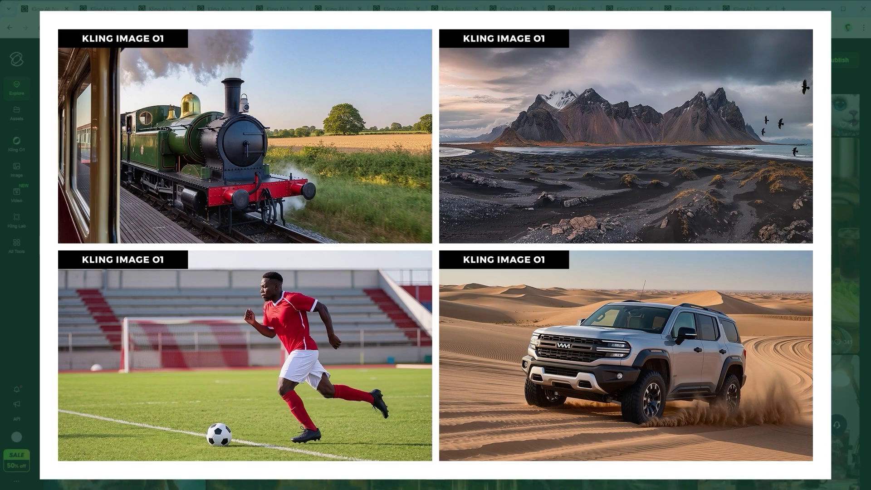
scroll(531, 239, down, 4)
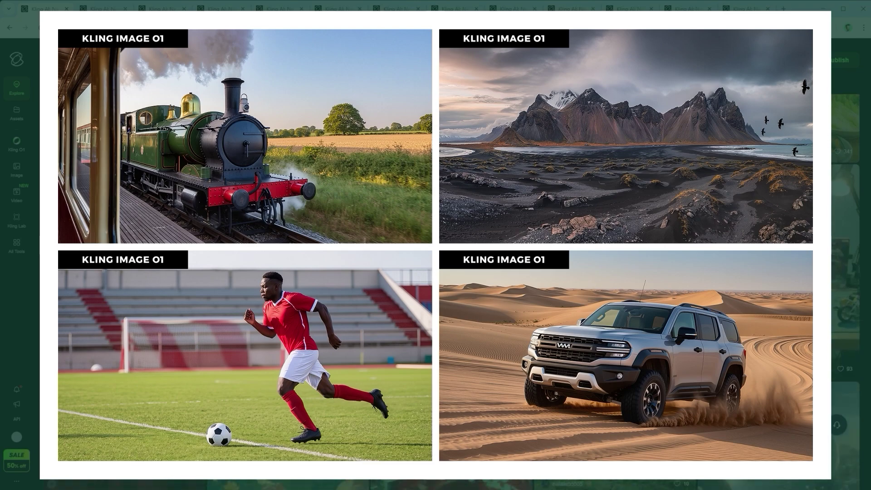
scroll(531, 239, down, 1)
scroll(531, 239, down, 2)
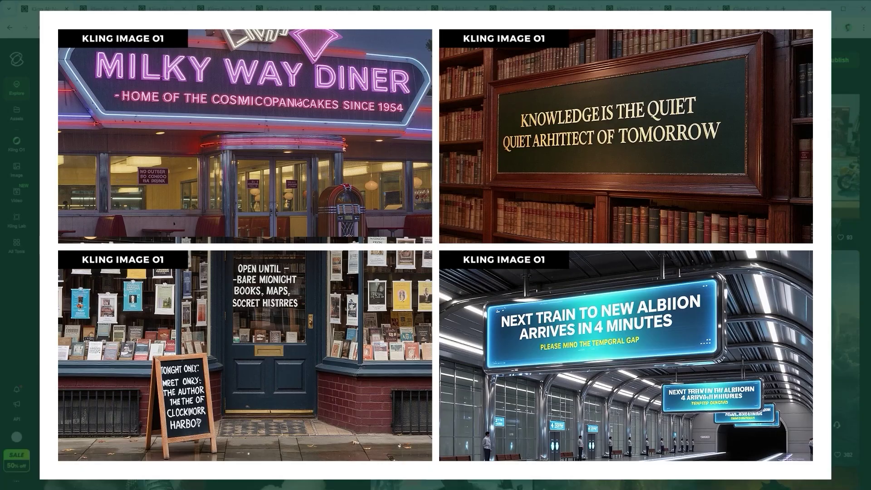
scroll(530, 239, down, 2)
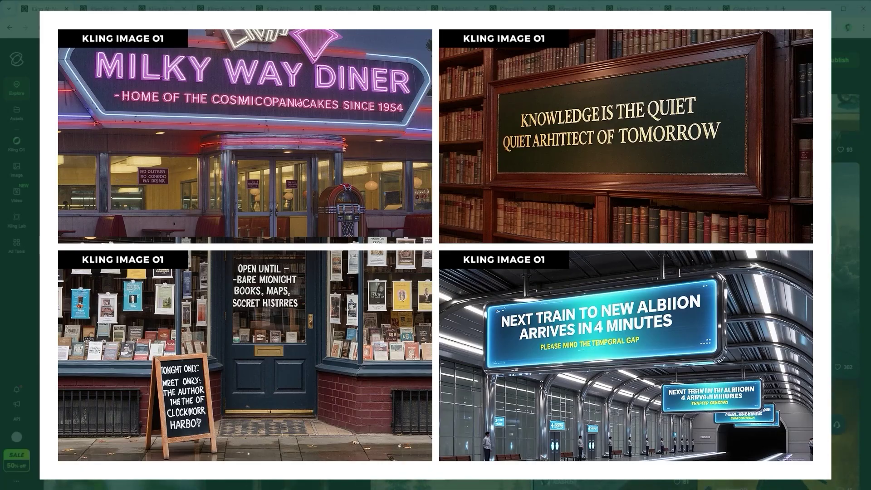
scroll(530, 239, down, 5)
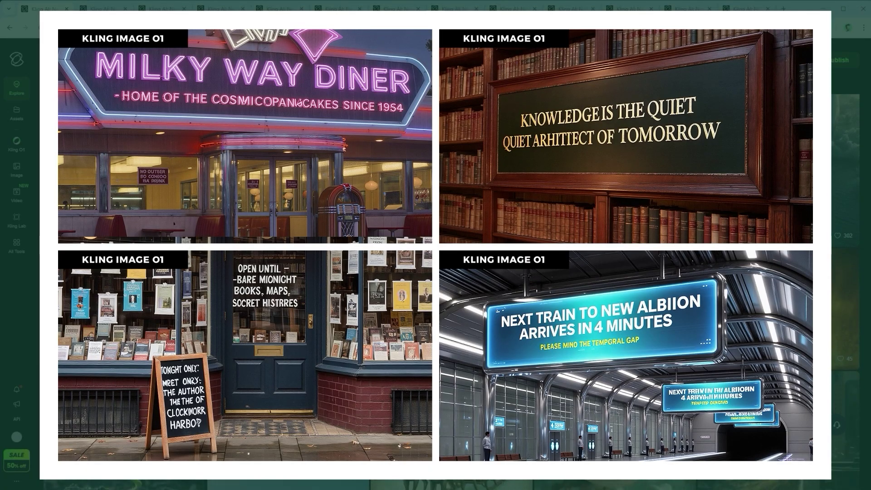
scroll(530, 239, down, 2)
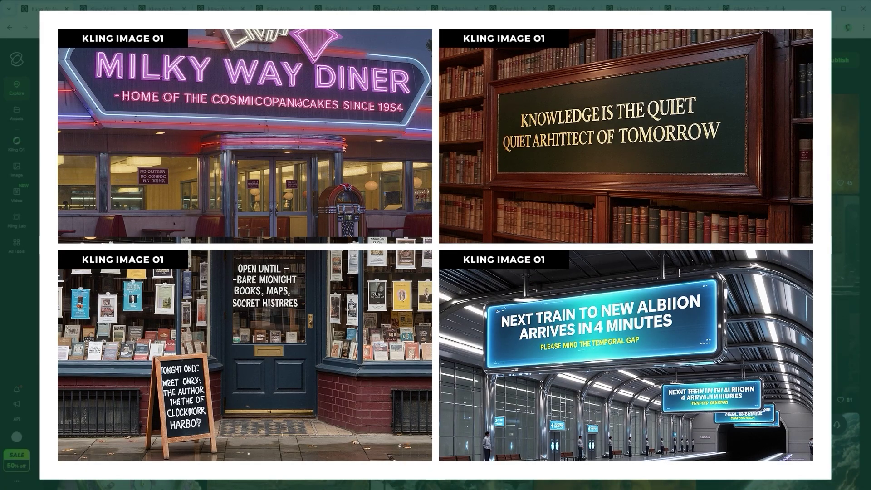
scroll(531, 239, down, 4)
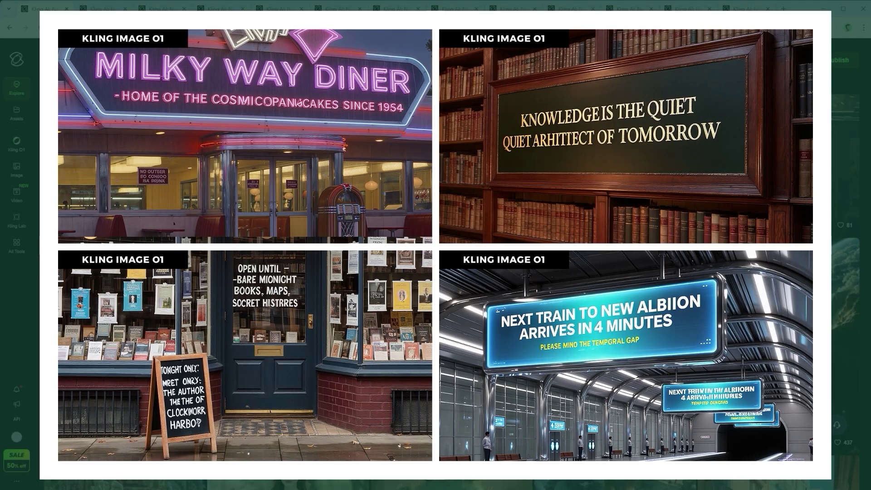
scroll(530, 239, down, 4)
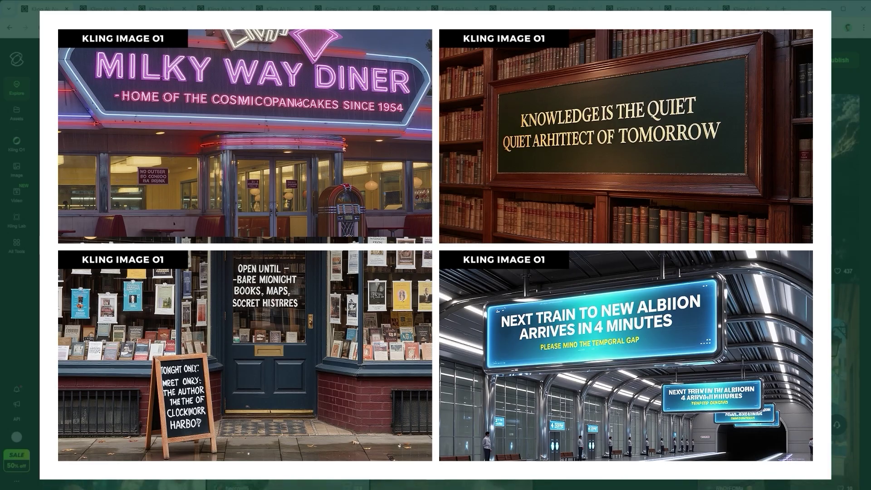
scroll(531, 239, down, 1)
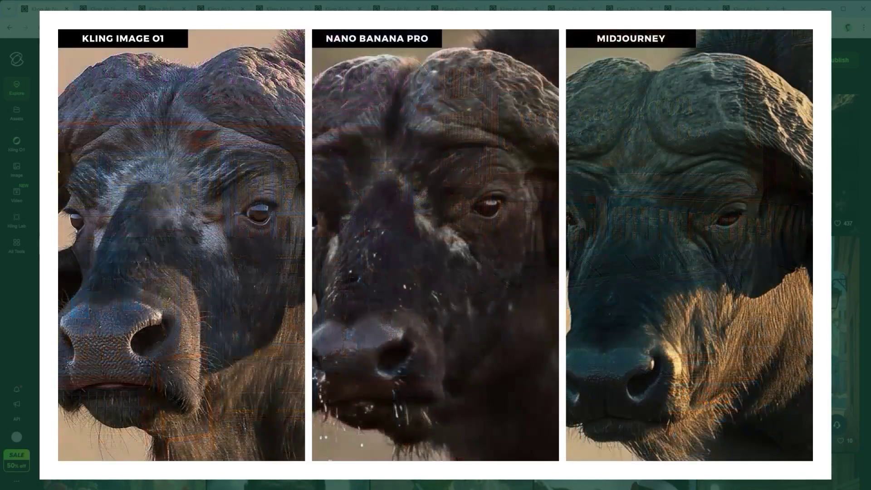
scroll(530, 239, down, 3)
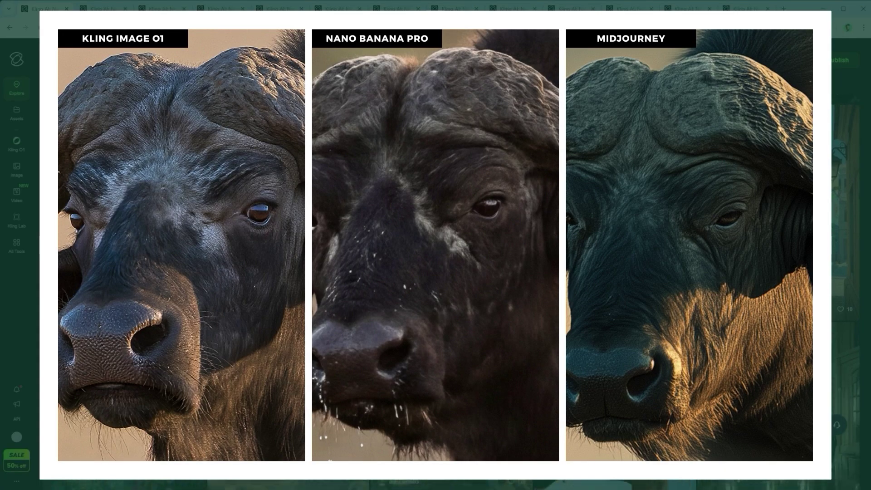
scroll(530, 239, down, 2)
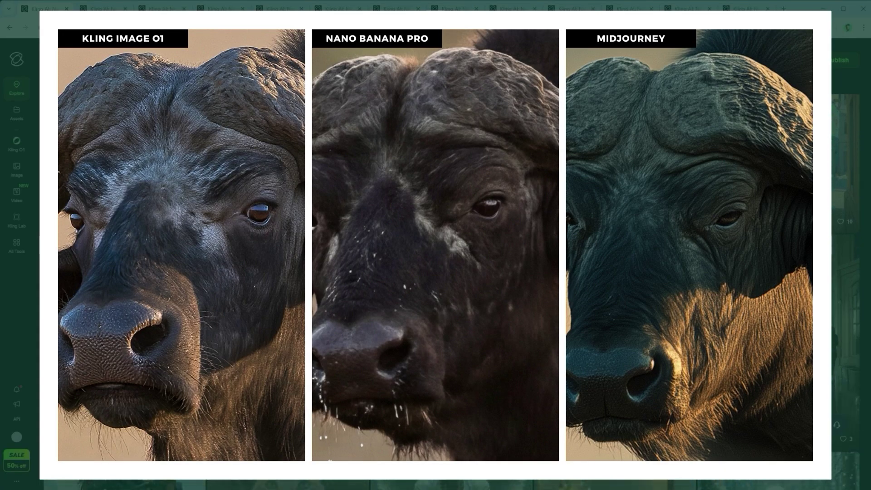
scroll(530, 239, down, 3)
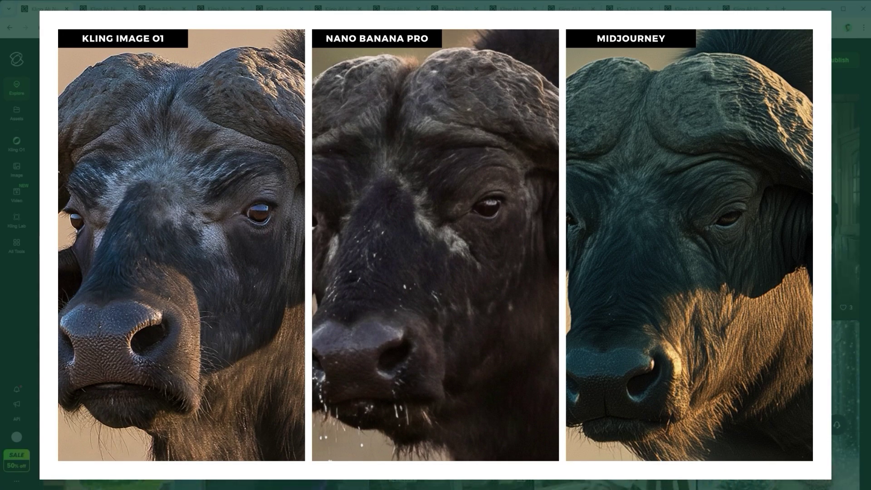
scroll(531, 239, down, 3)
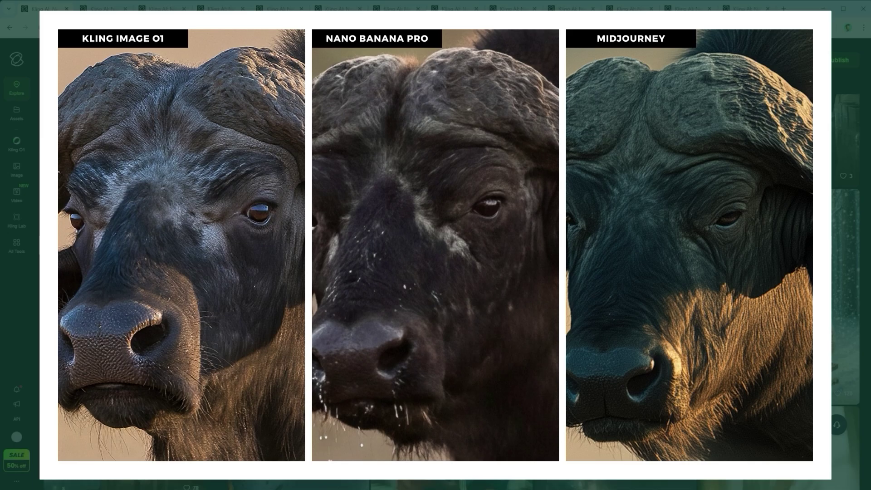
scroll(530, 239, down, 1)
scroll(531, 239, down, 2)
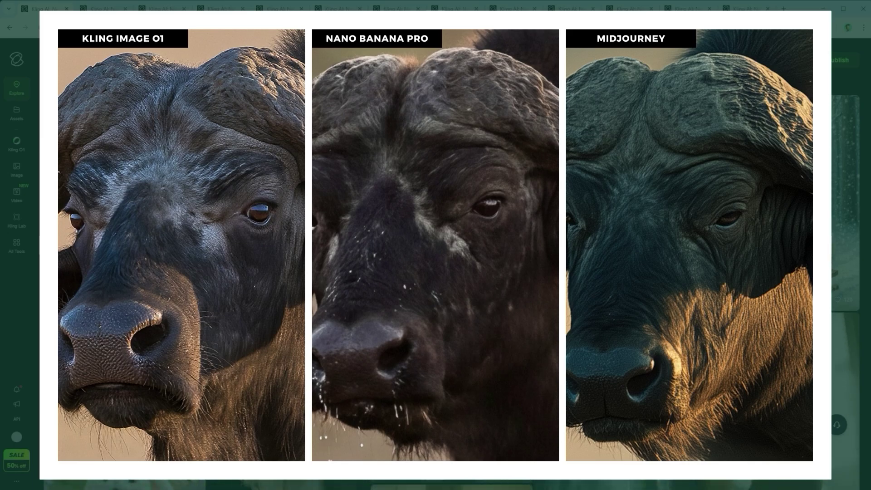
scroll(531, 239, down, 1)
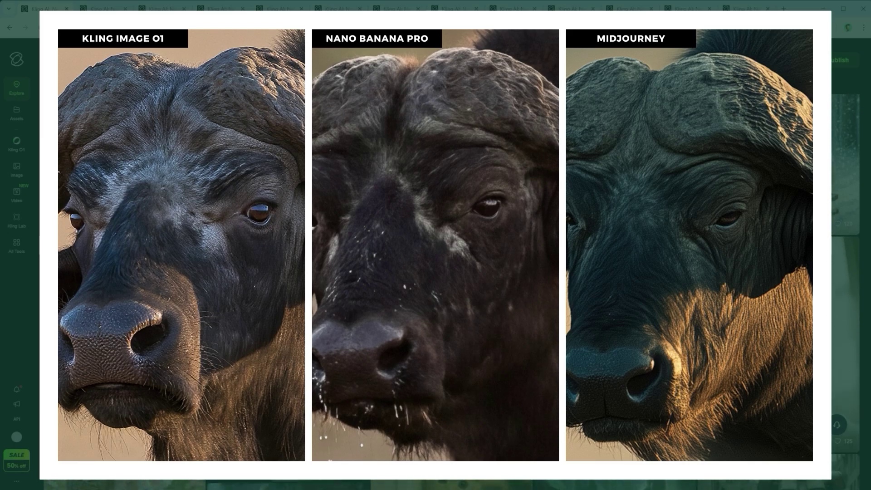
scroll(530, 239, down, 3)
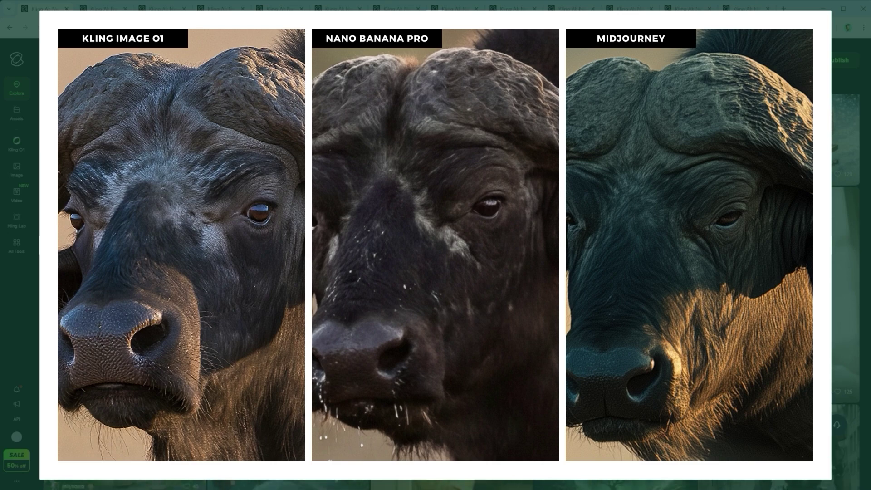
scroll(530, 239, down, 4)
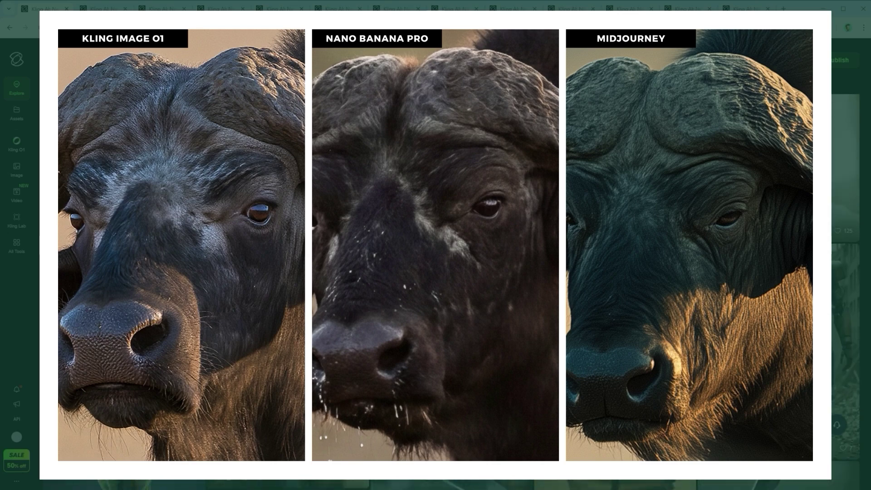
scroll(530, 239, down, 2)
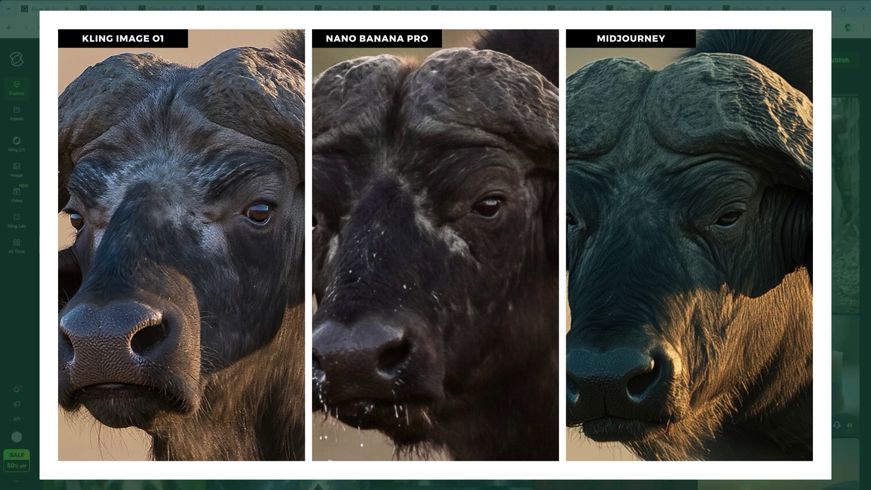
scroll(531, 239, down, 1)
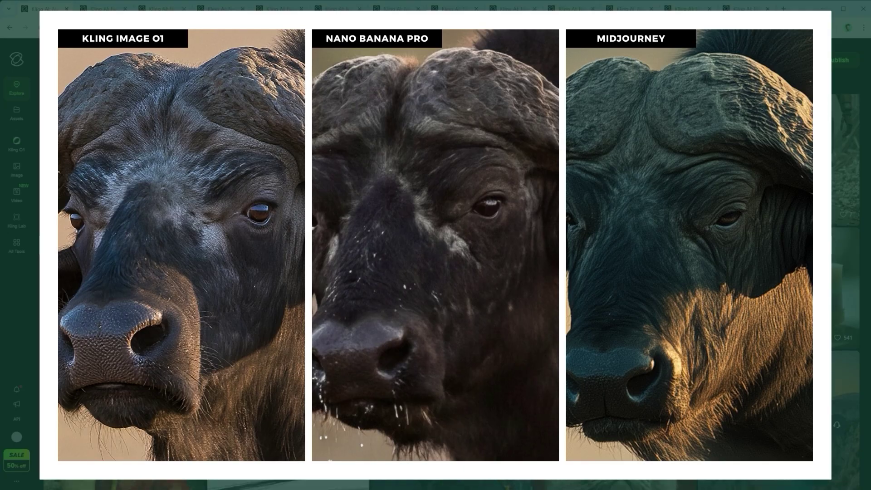
scroll(531, 239, down, 1)
scroll(530, 239, down, 1)
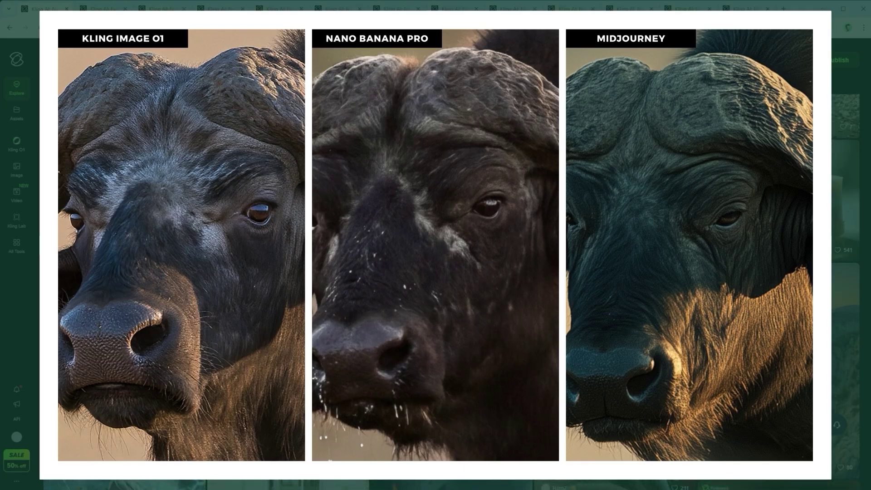
scroll(531, 239, down, 1)
scroll(531, 239, down, 1)
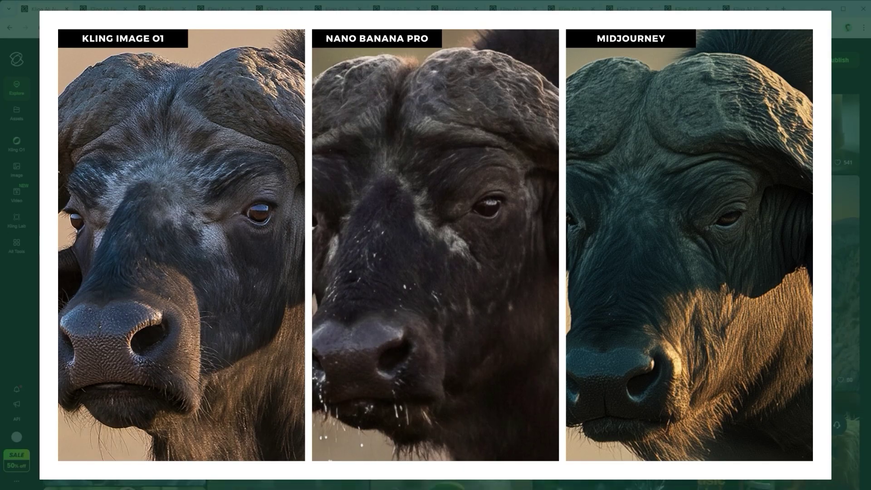
scroll(530, 239, down, 1)
scroll(530, 239, down, 2)
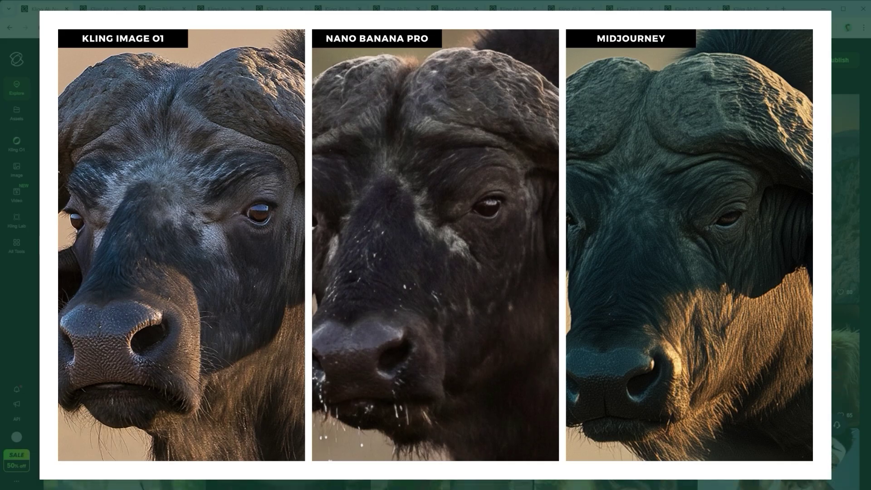
scroll(531, 239, down, 3)
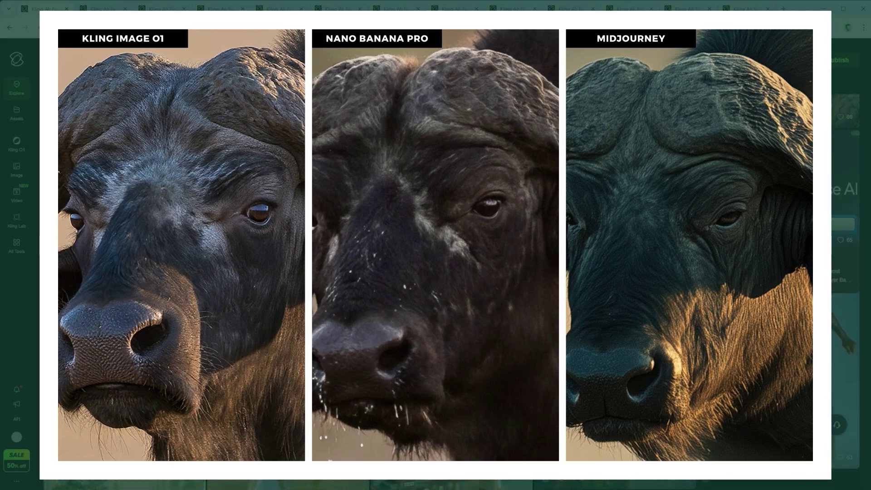
scroll(530, 239, down, 3)
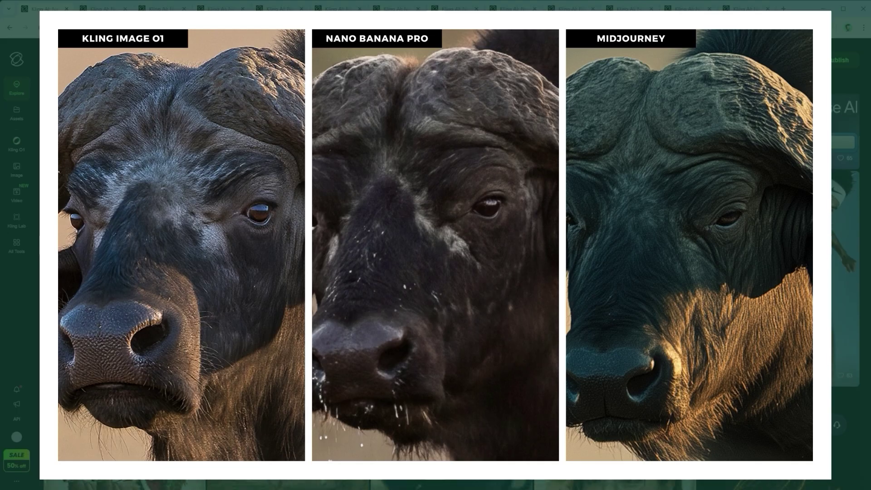
scroll(531, 239, down, 2)
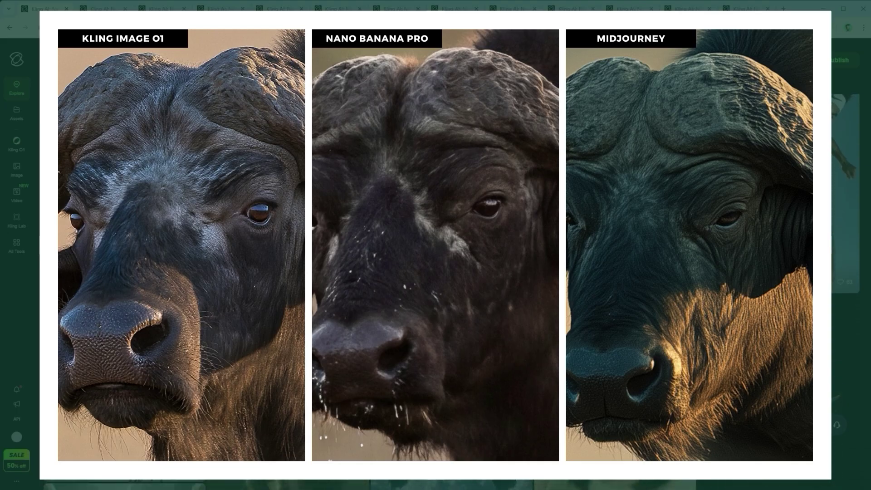
scroll(531, 239, down, 1)
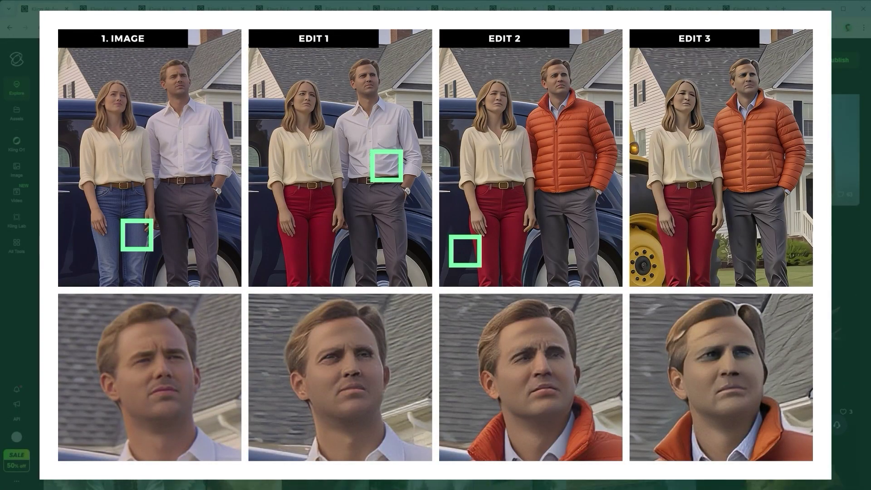
scroll(531, 239, down, 1)
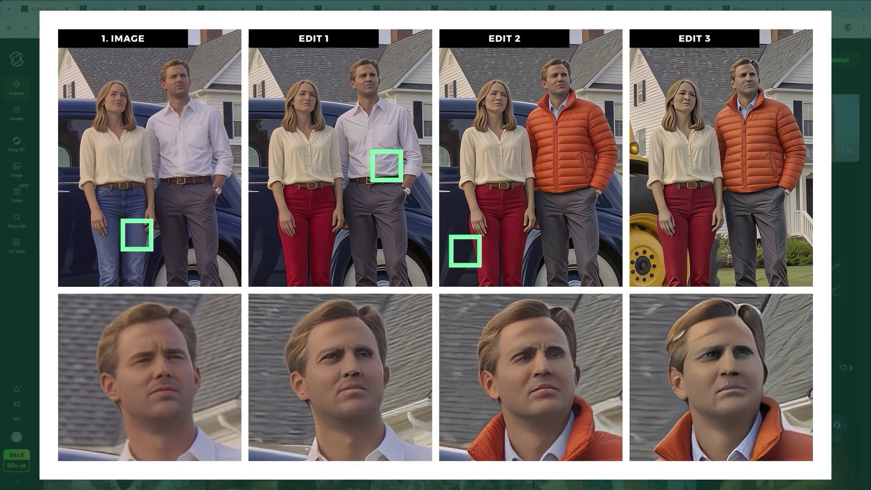
scroll(530, 239, down, 3)
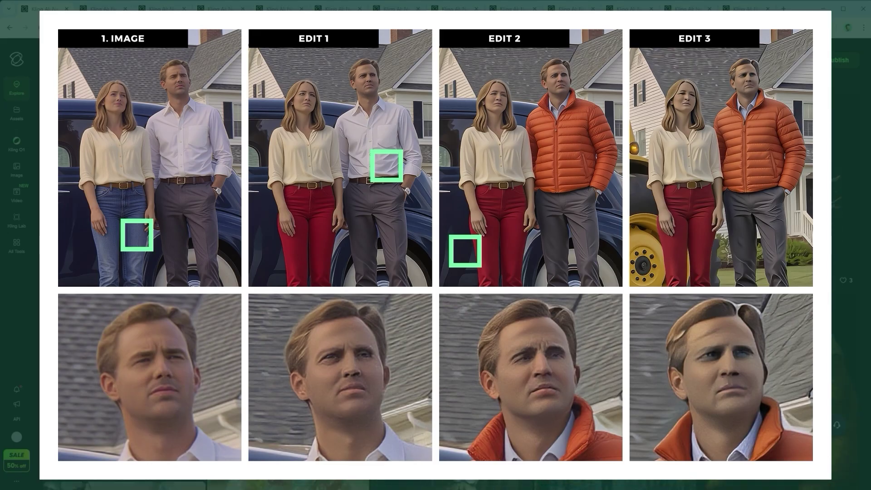
scroll(531, 239, down, 1)
scroll(530, 239, down, 4)
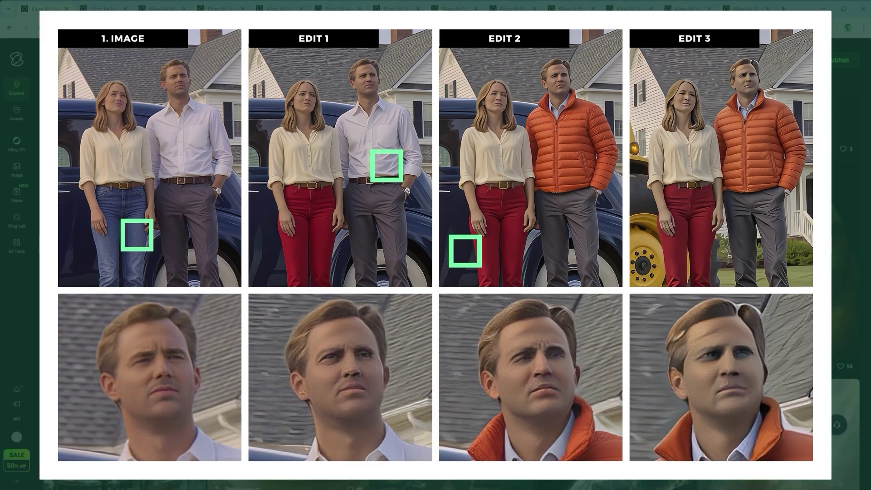
scroll(531, 239, down, 4)
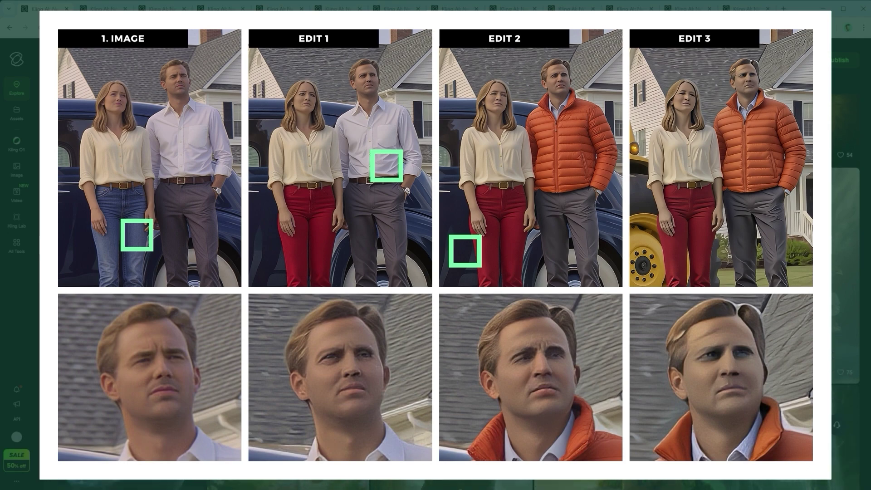
scroll(531, 239, down, 3)
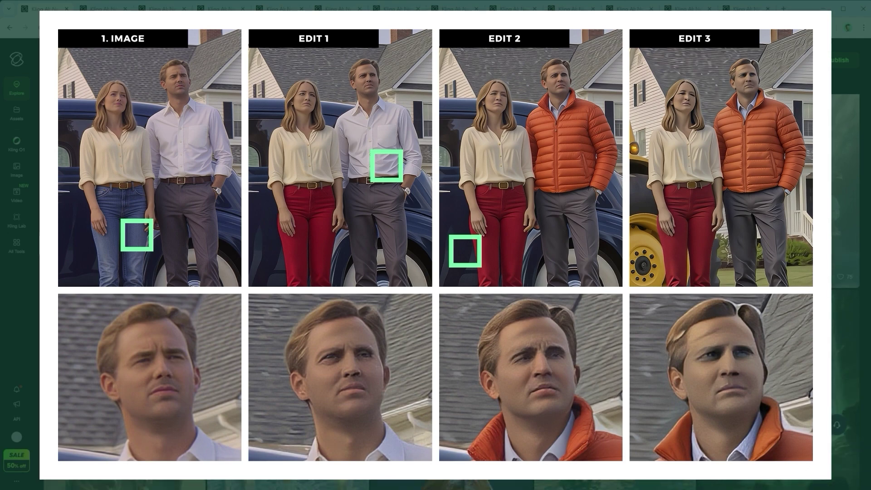
scroll(531, 239, down, 2)
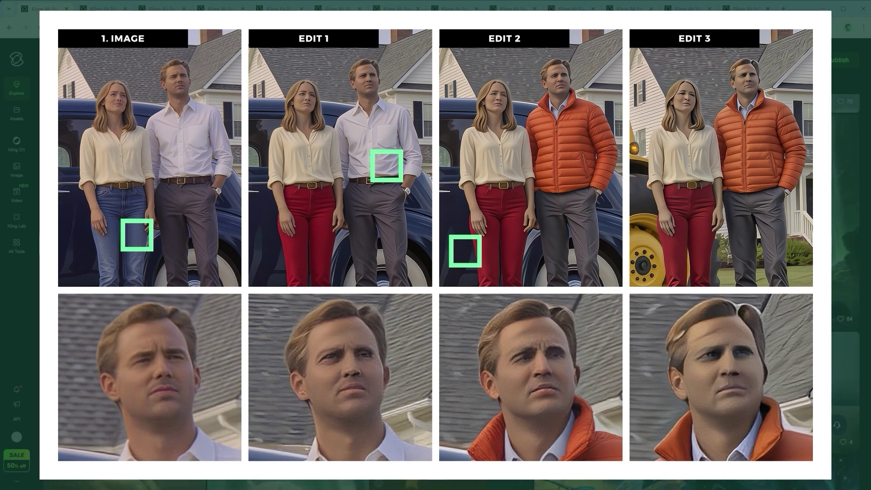
scroll(531, 239, down, 4)
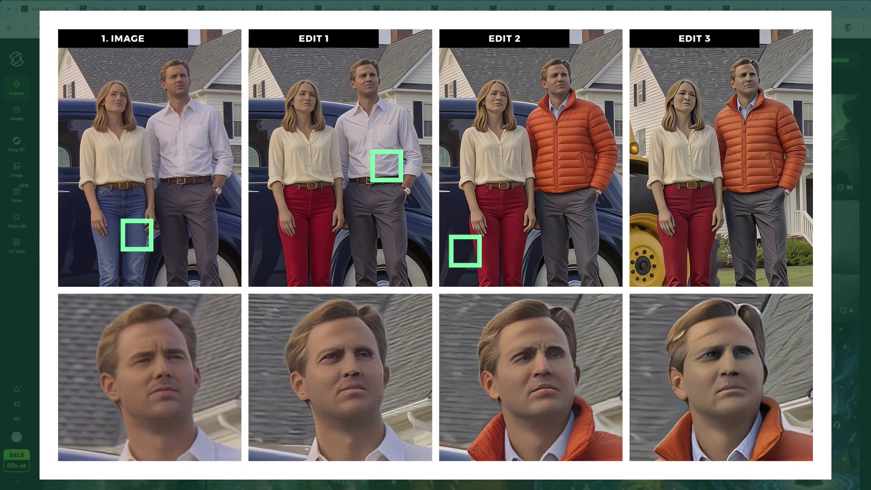
scroll(530, 239, down, 4)
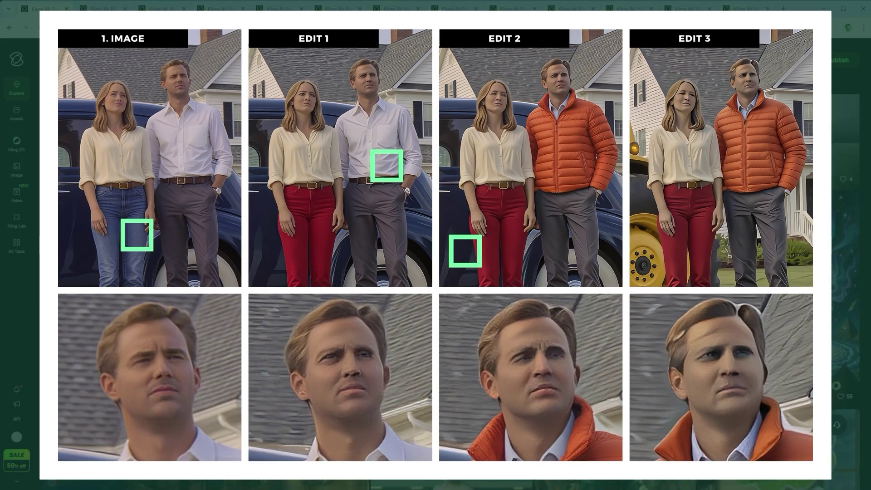
scroll(530, 239, down, 2)
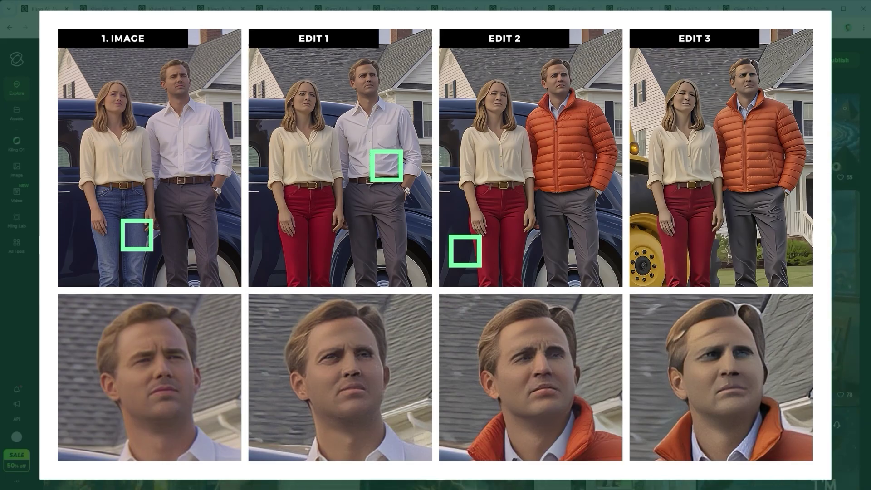
scroll(530, 239, down, 4)
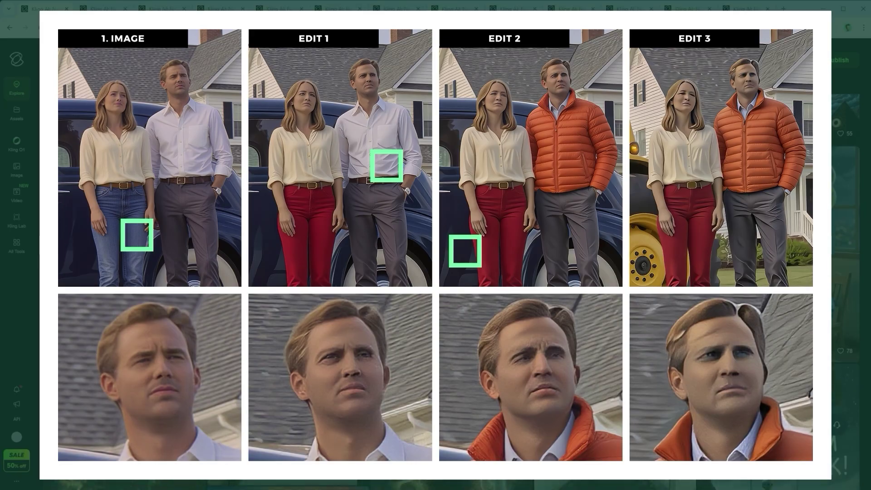
scroll(531, 239, down, 1)
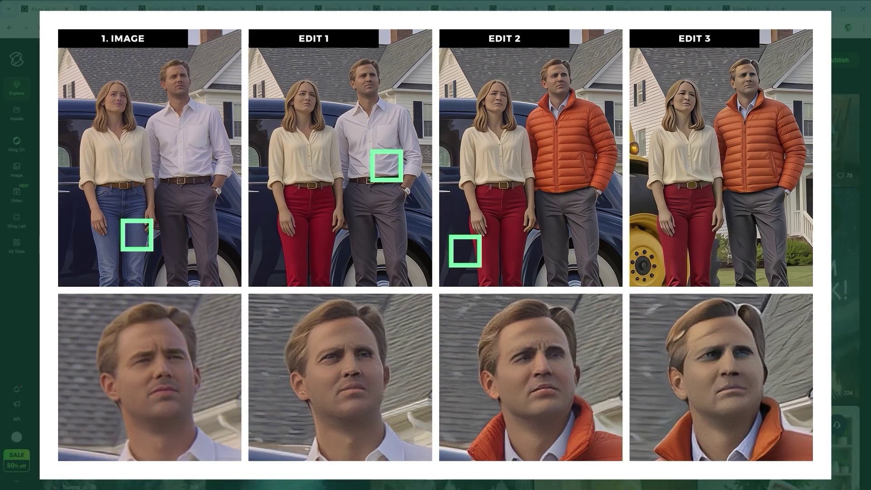
scroll(531, 239, down, 4)
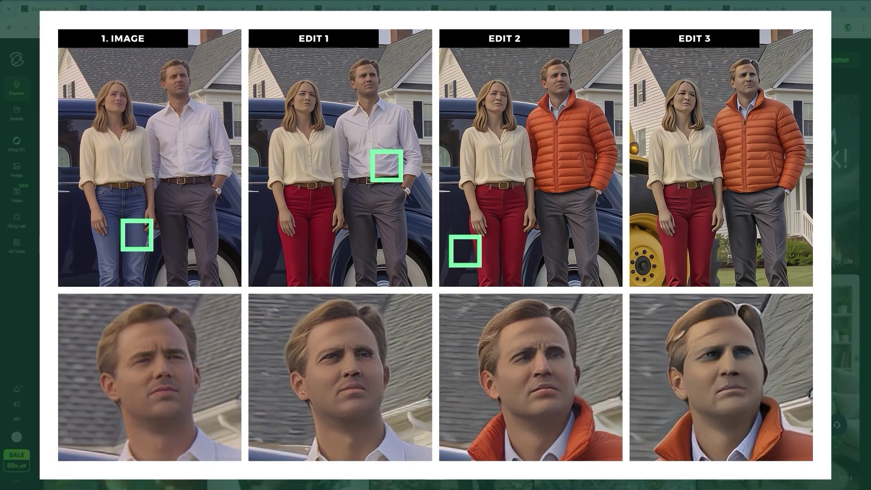
scroll(531, 239, down, 1)
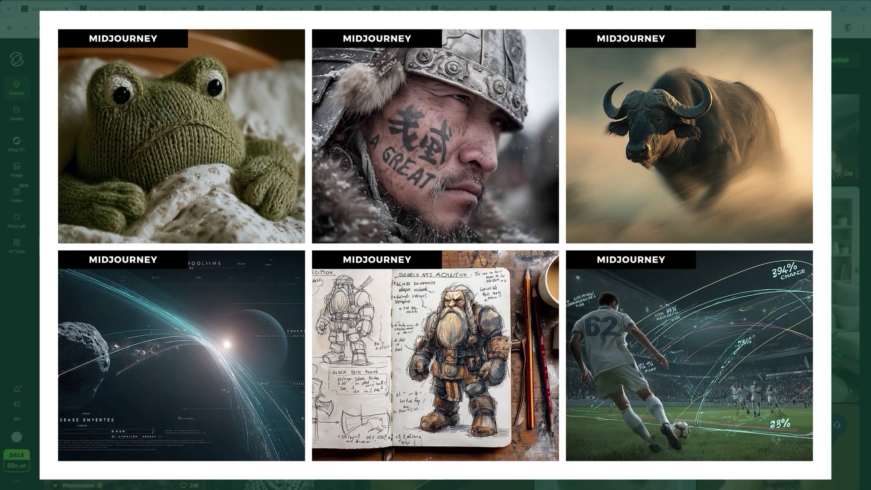
scroll(531, 239, down, 4)
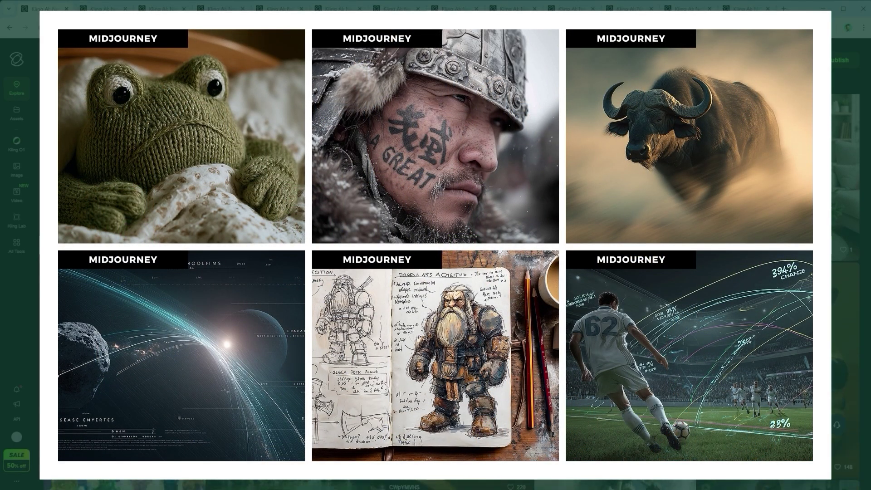
scroll(531, 239, down, 2)
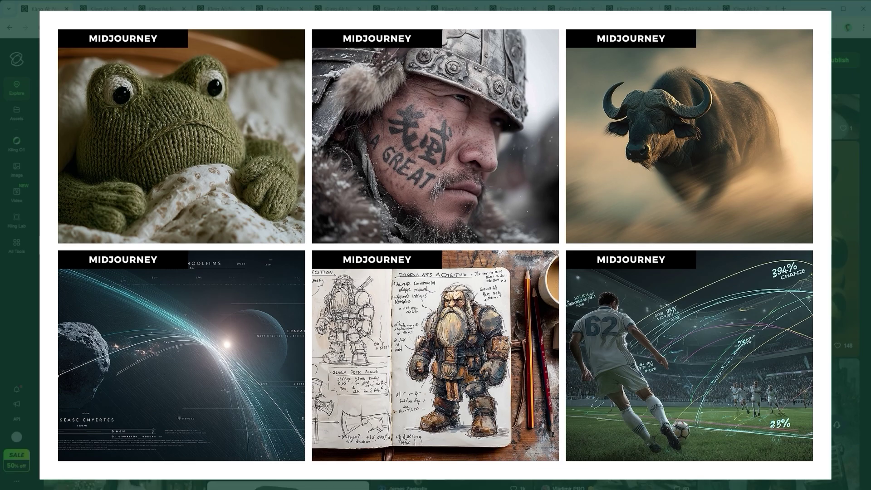
scroll(531, 239, down, 1)
scroll(531, 239, down, 1)
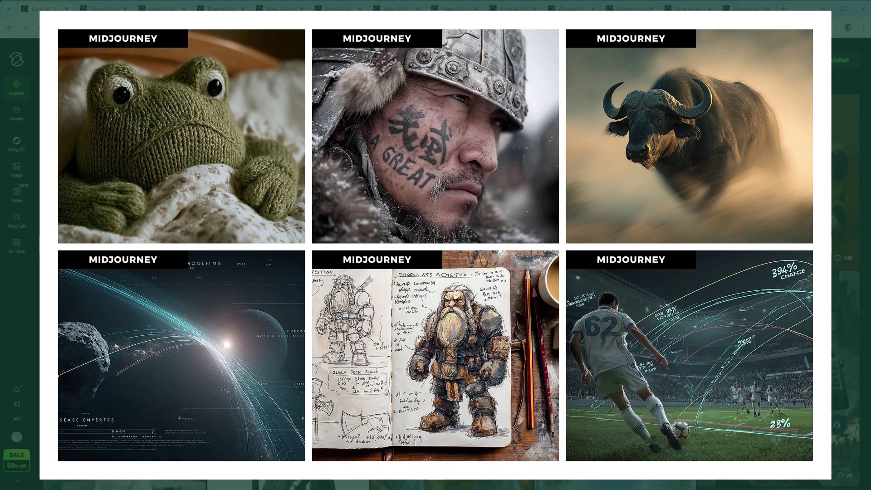
scroll(531, 239, down, 1)
scroll(531, 239, down, 1)
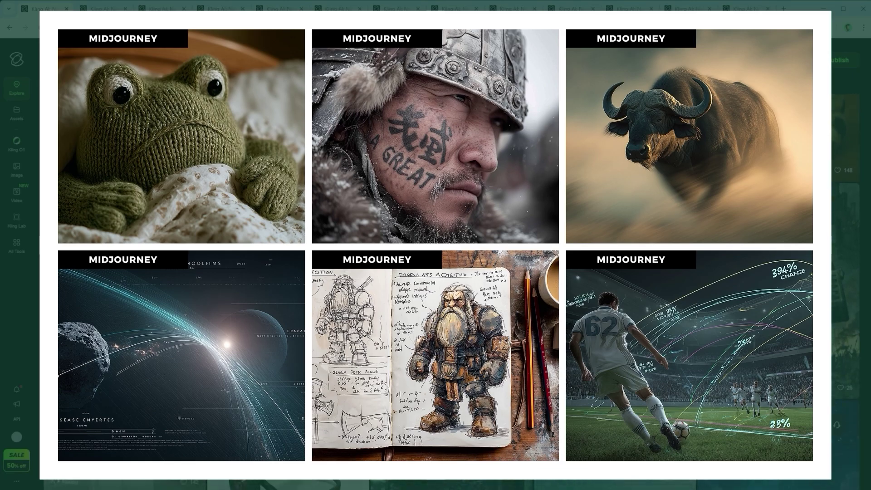
scroll(530, 239, down, 1)
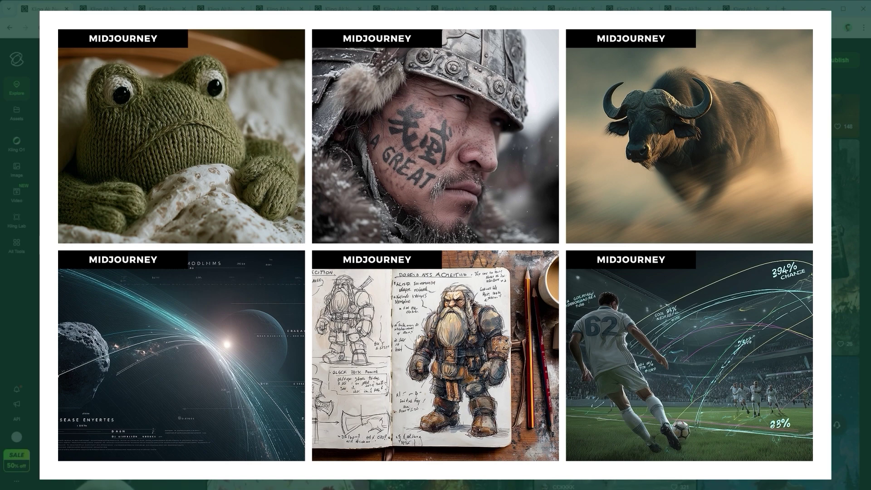
scroll(531, 239, down, 3)
scroll(531, 239, down, 5)
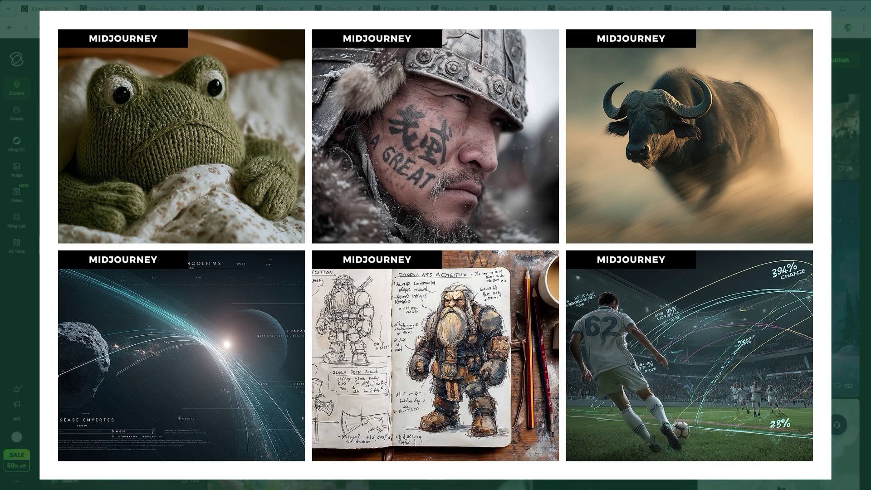
scroll(531, 239, down, 1)
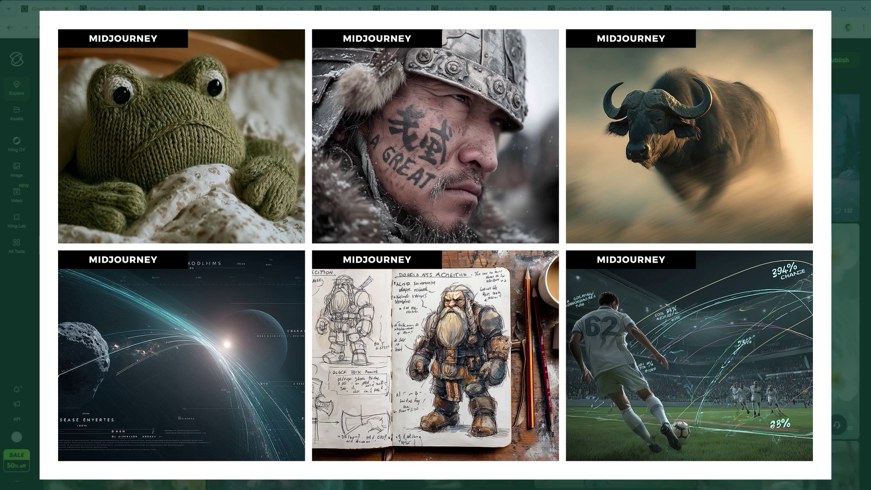
scroll(531, 239, down, 4)
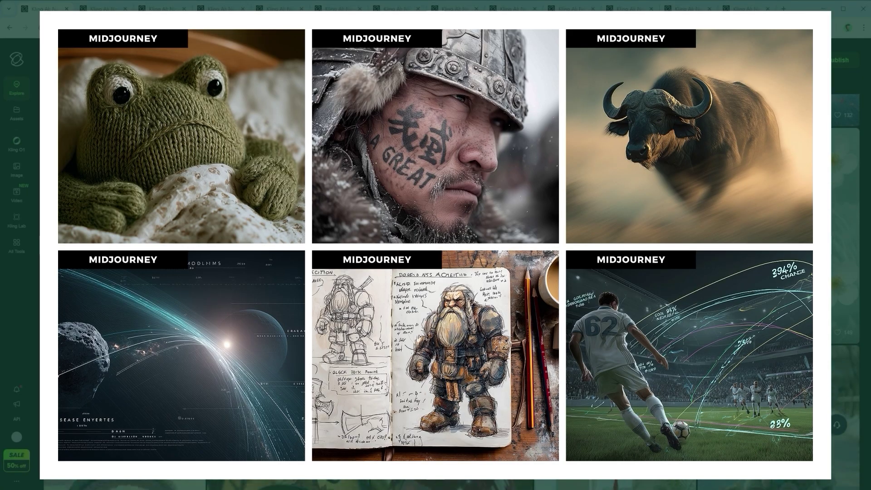
scroll(531, 239, down, 2)
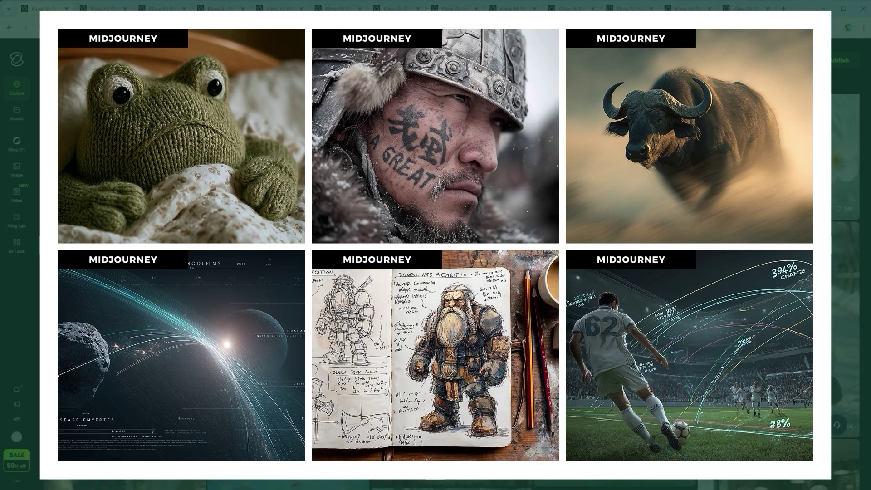
scroll(531, 239, down, 1)
scroll(530, 239, down, 1)
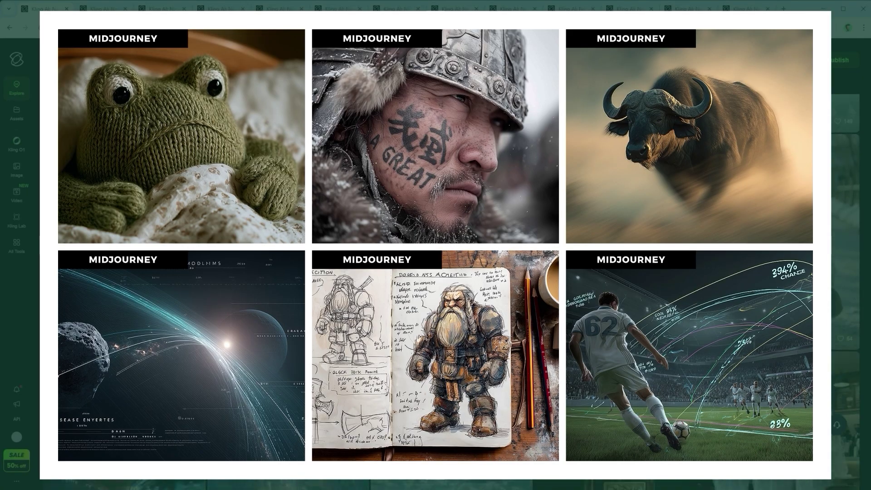
scroll(530, 239, down, 1)
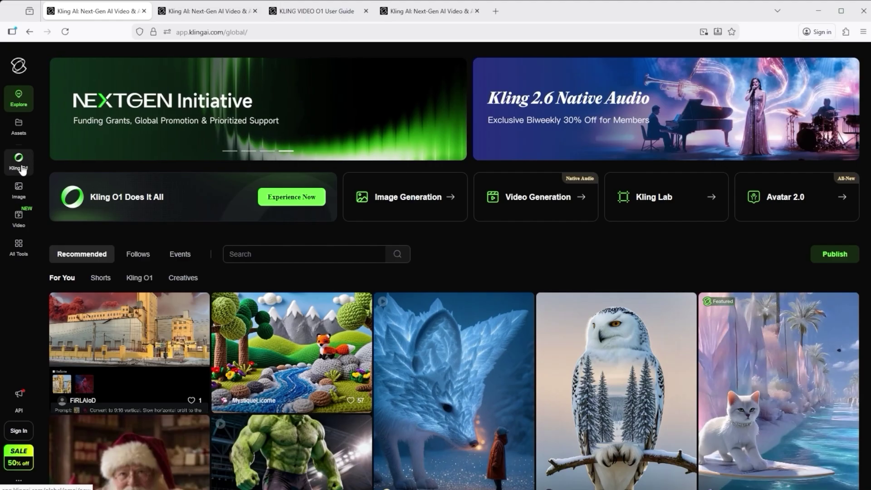
Step: Switch to the already open Kling O1 creation page
click(188, 10)
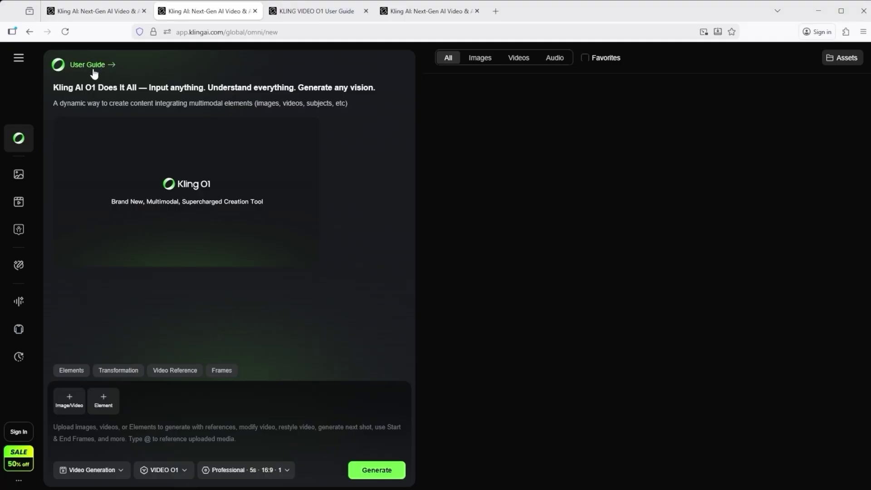
Step: Open the KLING VIDEO O1 User Guide page and skim its highlights down to the All-in-One Reference section
click(308, 17)
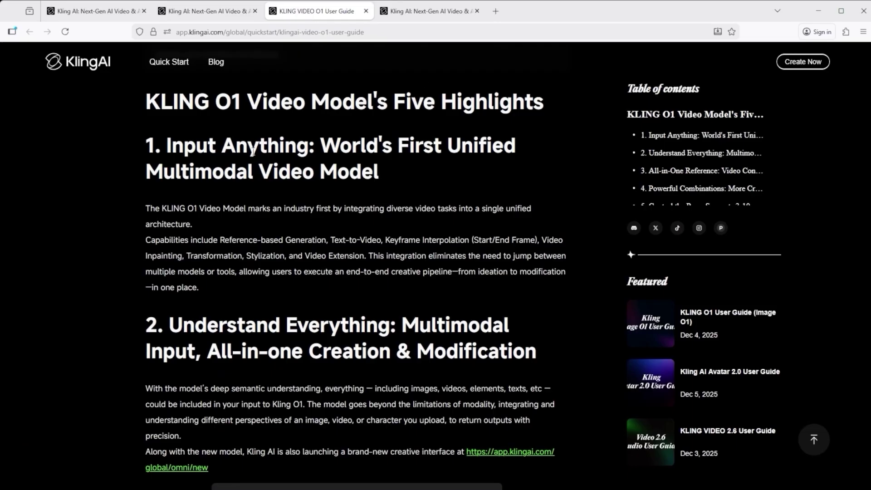
scroll(403, 266, down, 9)
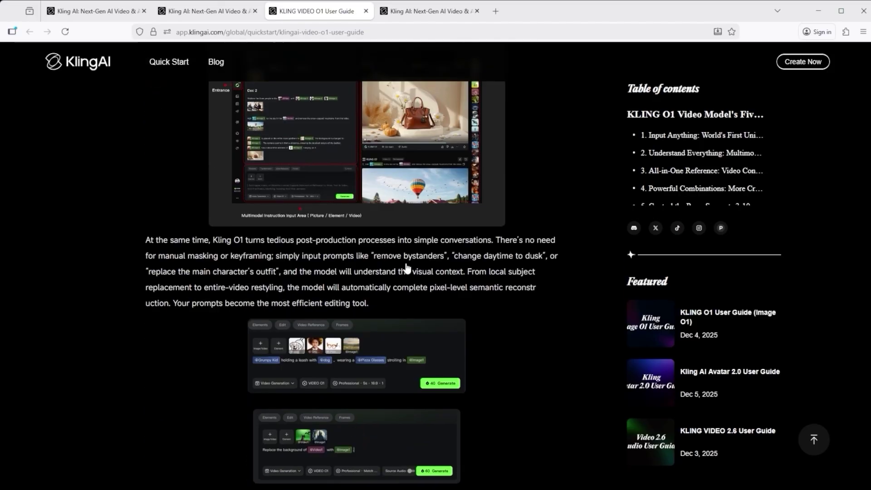
scroll(407, 268, down, 10)
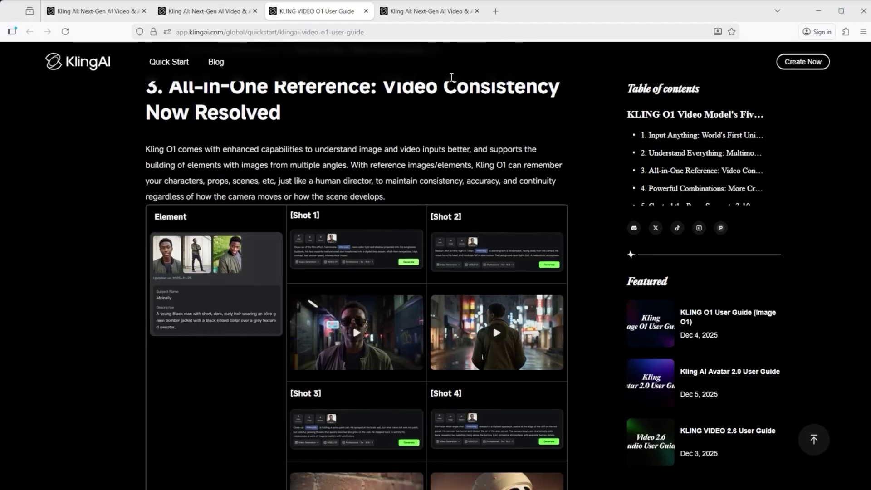
Step: Return to the Kling O1 creation page and switch the generation type to Image Generation
click(426, 11)
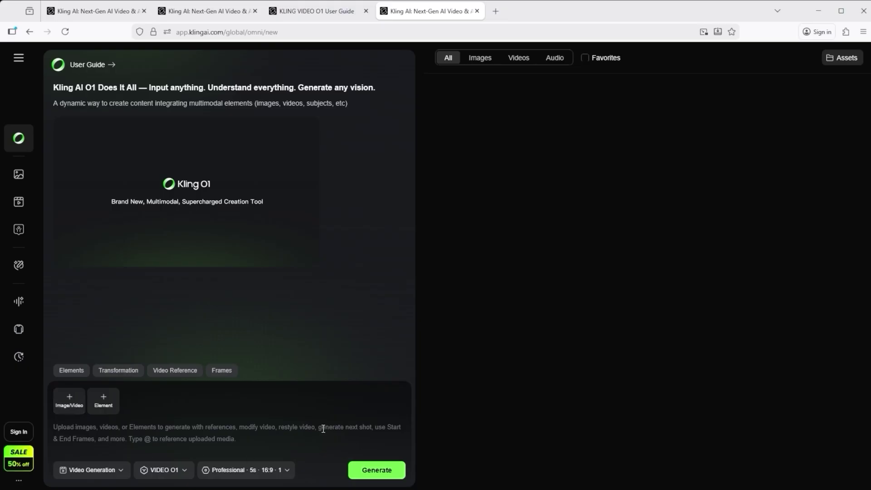
click(116, 472)
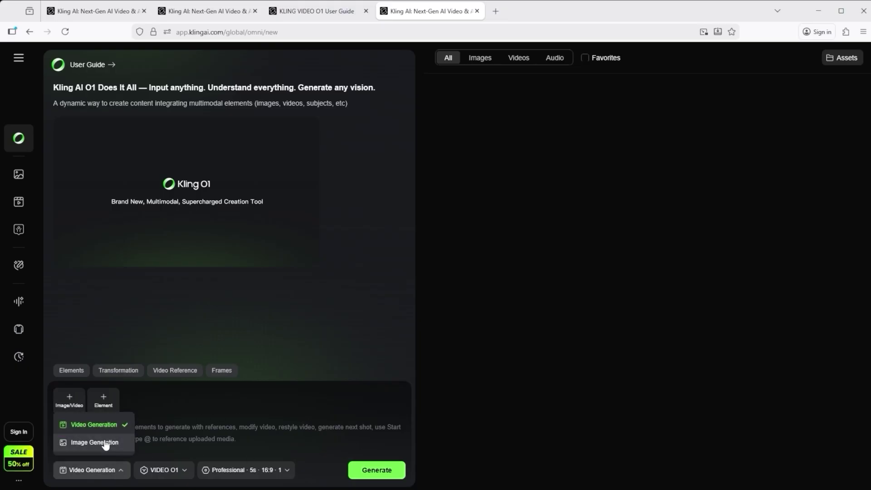
click(106, 443)
click(97, 471)
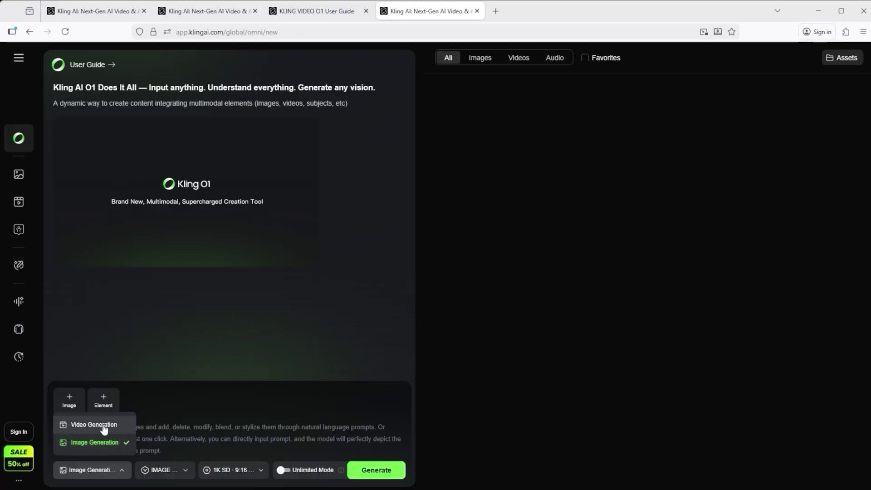
click(103, 427)
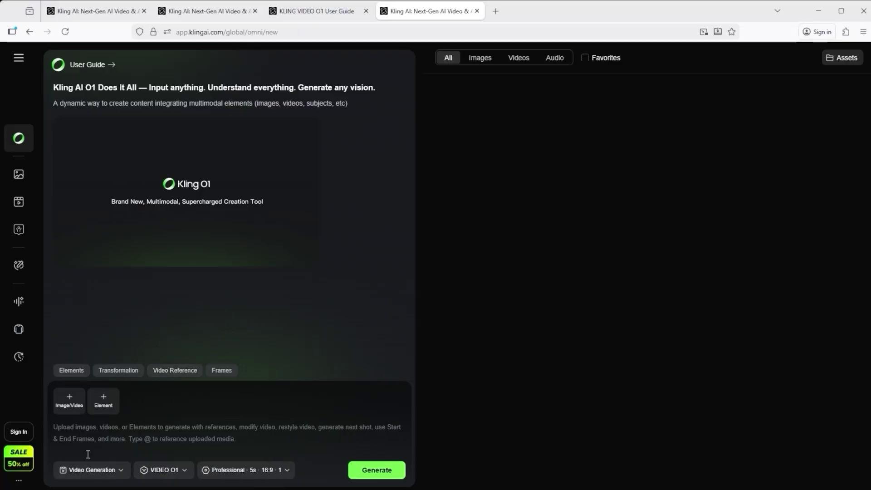
click(98, 471)
click(100, 442)
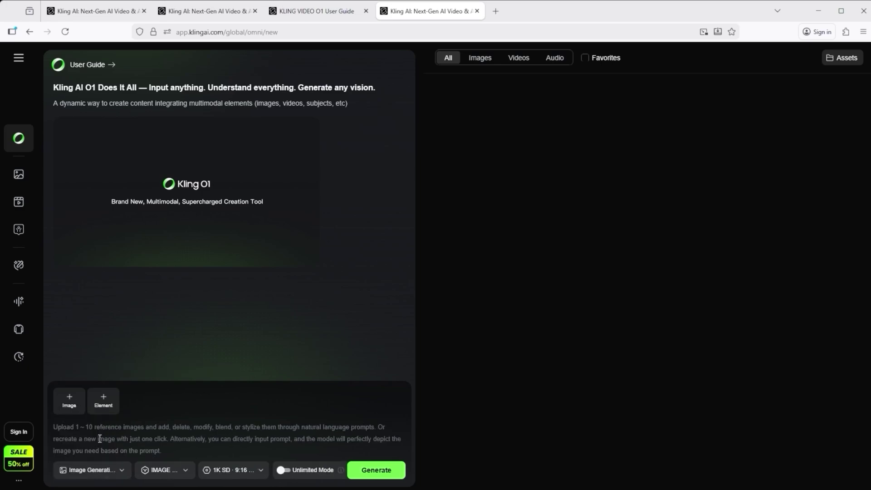
Step: Choose the IMAGE O1 model and configure the output as 2K HD, 16:9 ratio and 4 images
click(181, 475)
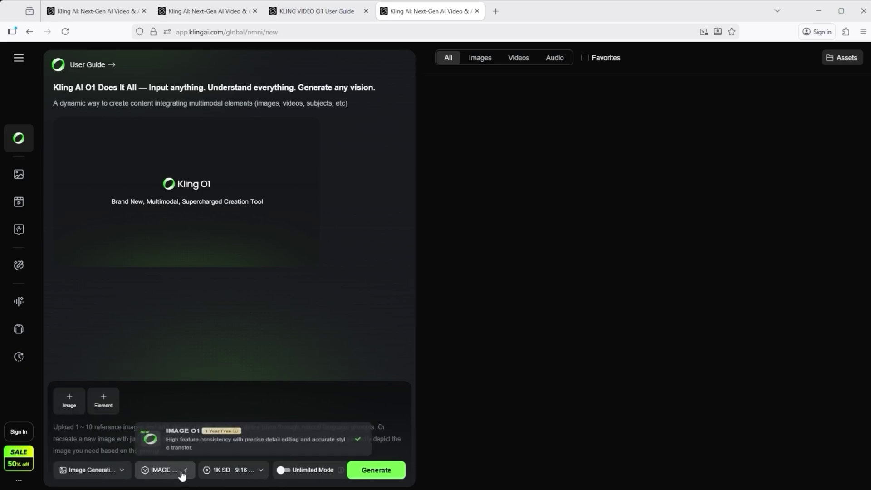
click(193, 437)
click(251, 471)
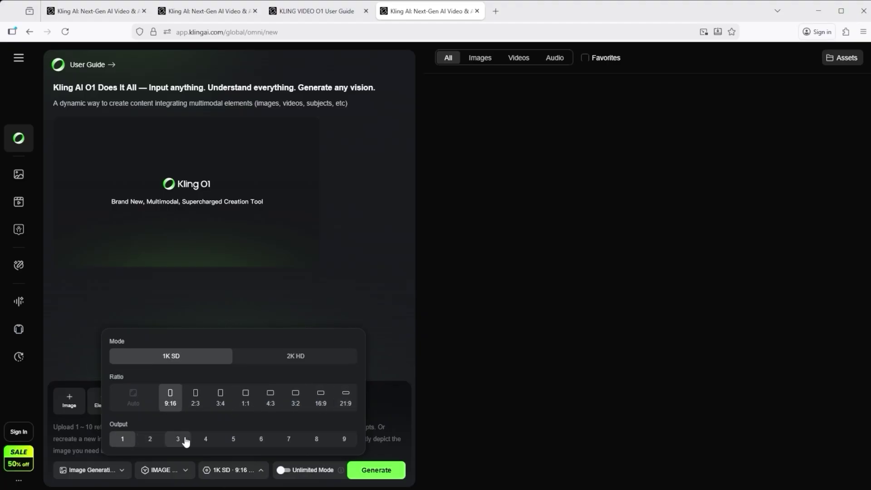
click(298, 360)
click(319, 398)
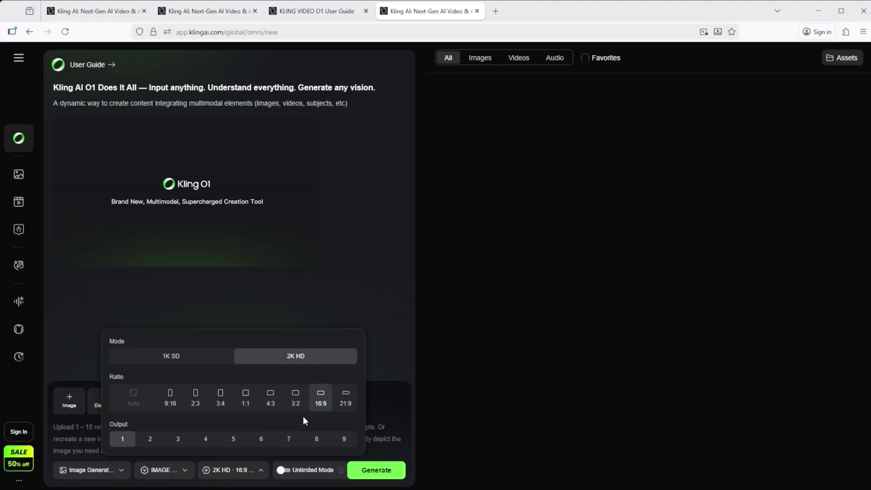
click(206, 440)
click(376, 322)
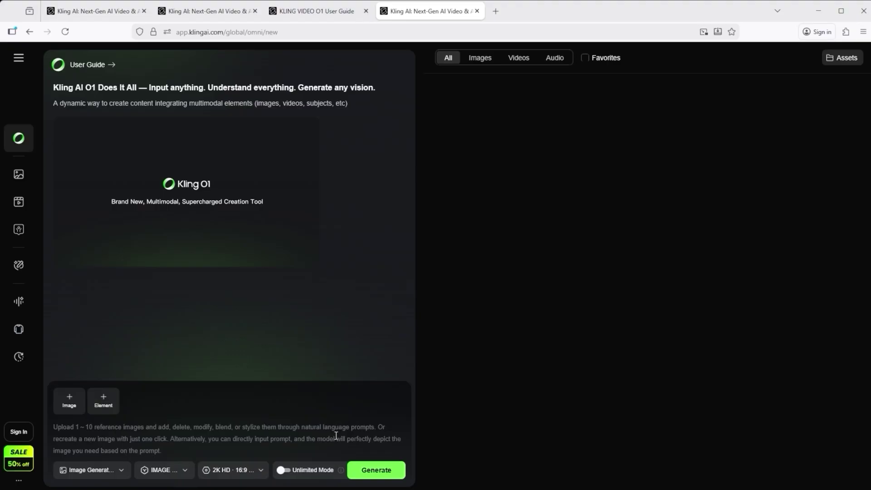
mouse_move(340, 470)
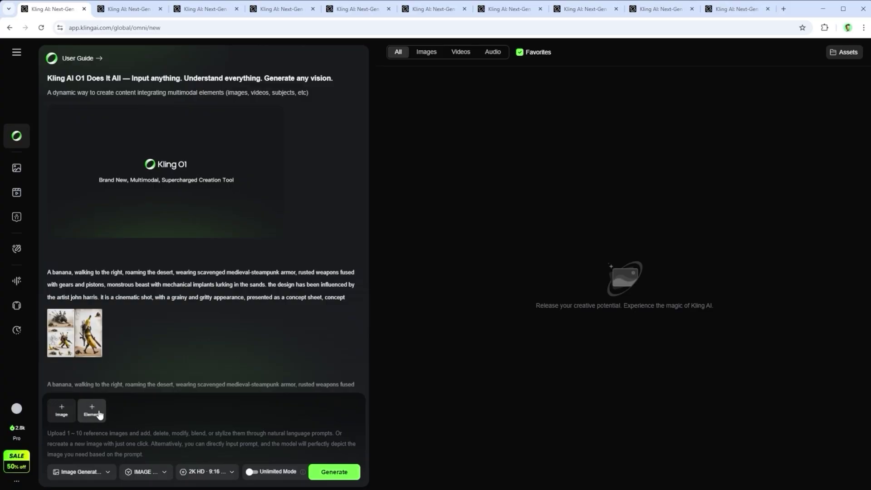
Step: View the prepared pages showing the image selection dialog, the preset element library and the prompt with an attached reference image
click(132, 12)
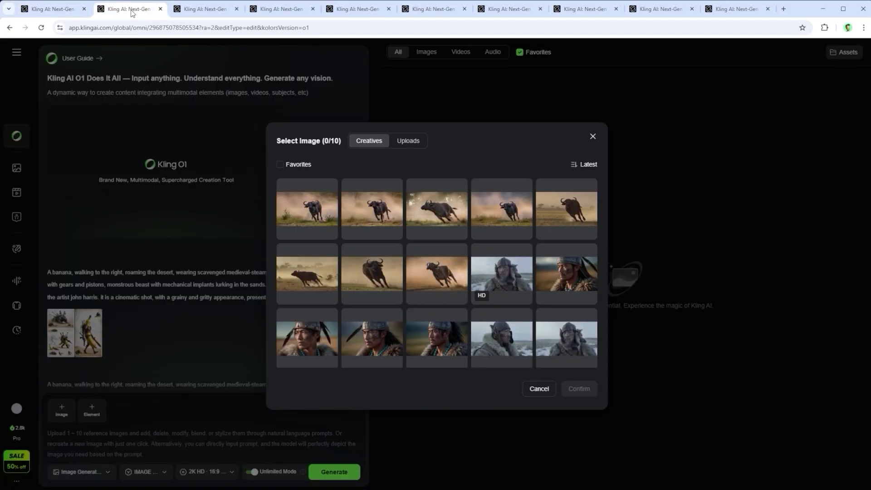
click(206, 12)
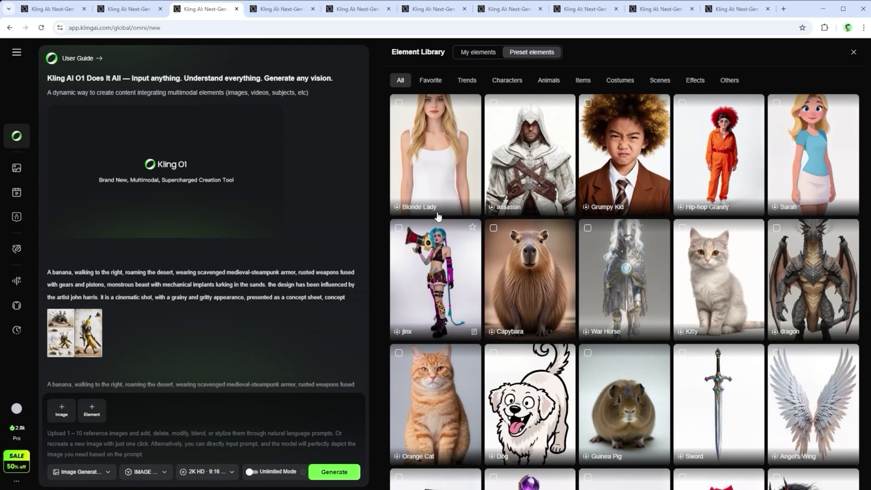
click(287, 14)
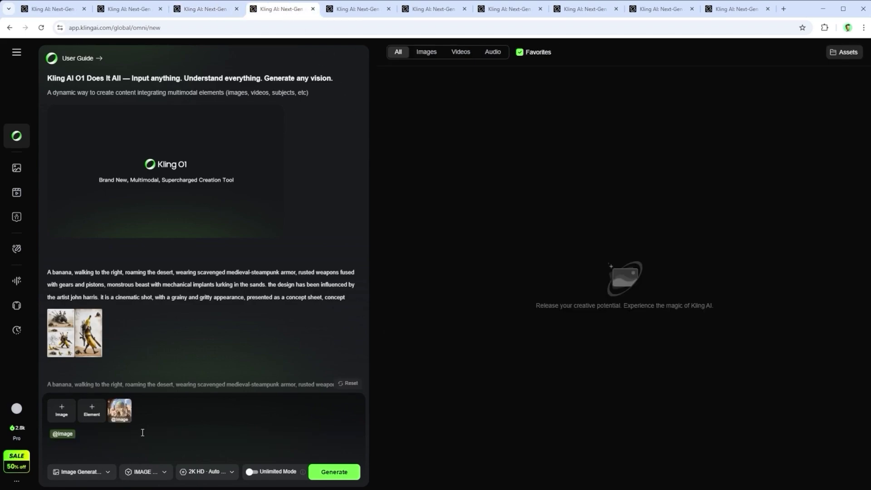
Step: Preview the attached desert palace image and circle the background swordsman left of the archway in its Doodle editor with a red size 10 brush
mouse_move(119, 409)
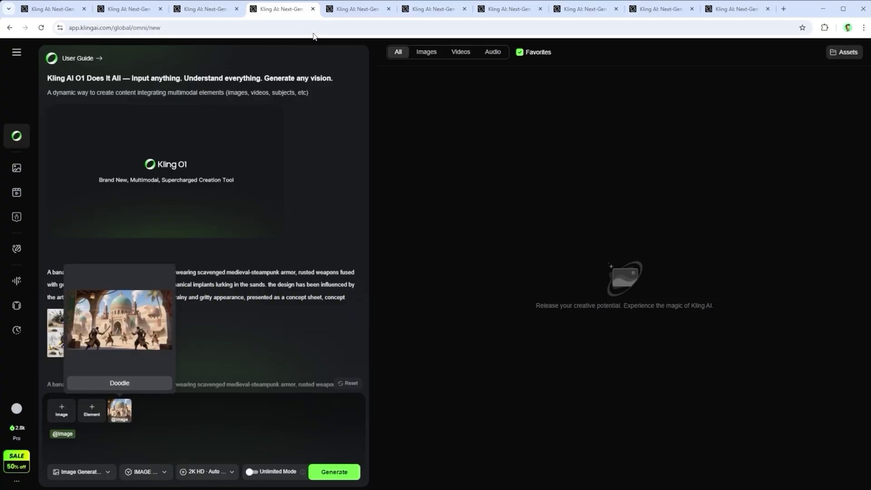
click(358, 11)
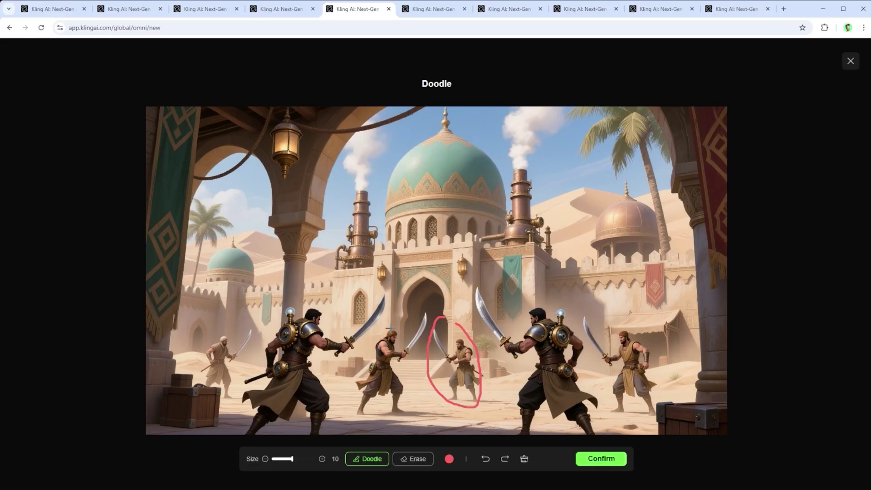
mouse_move(399, 311)
mouse_down()
mouse_move(373, 332)
mouse_move(359, 375)
mouse_move(376, 410)
mouse_move(421, 405)
mouse_move(425, 317)
mouse_move(388, 309)
mouse_up()
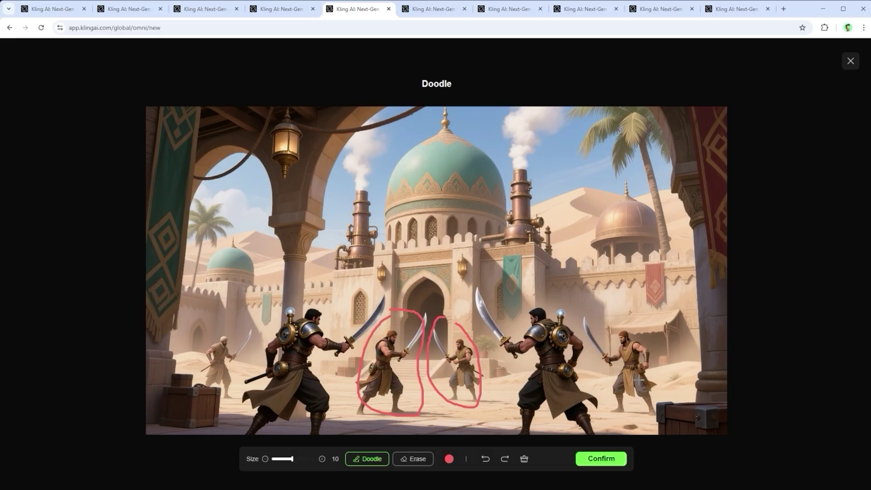
Step: Examine the preset element library page where Blonde Lady, Sword, Motorbike and Necromancer Lord's robe are selected for the prompt
click(434, 10)
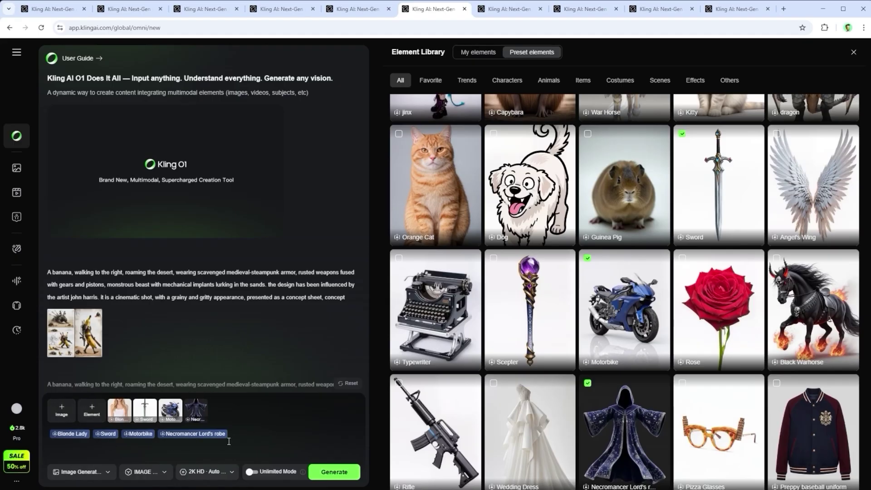
scroll(652, 308, up, 5)
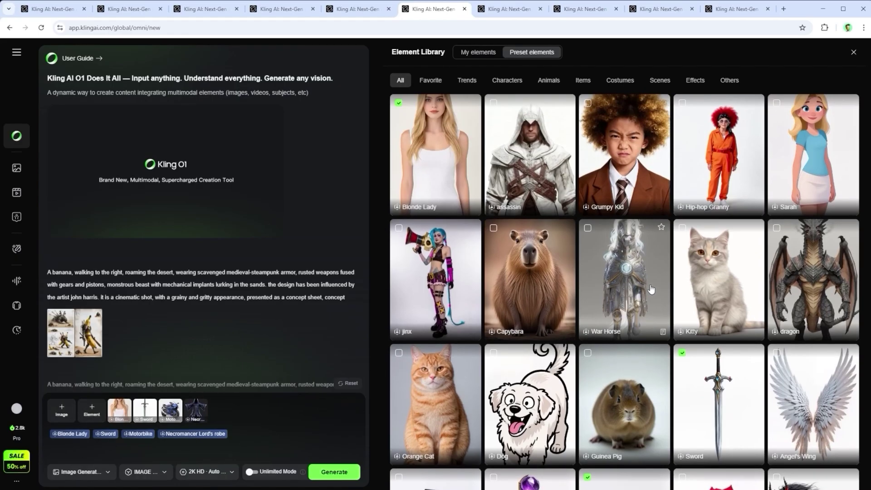
scroll(567, 241, down, 5)
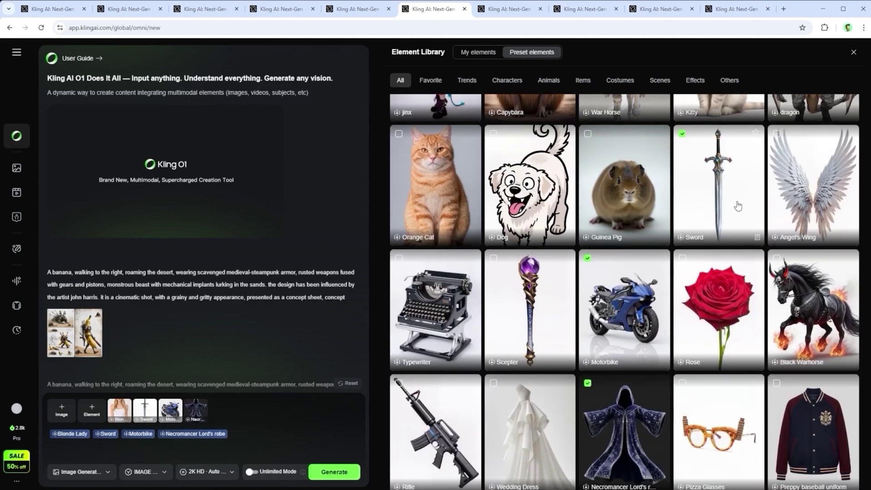
scroll(602, 308, down, 3)
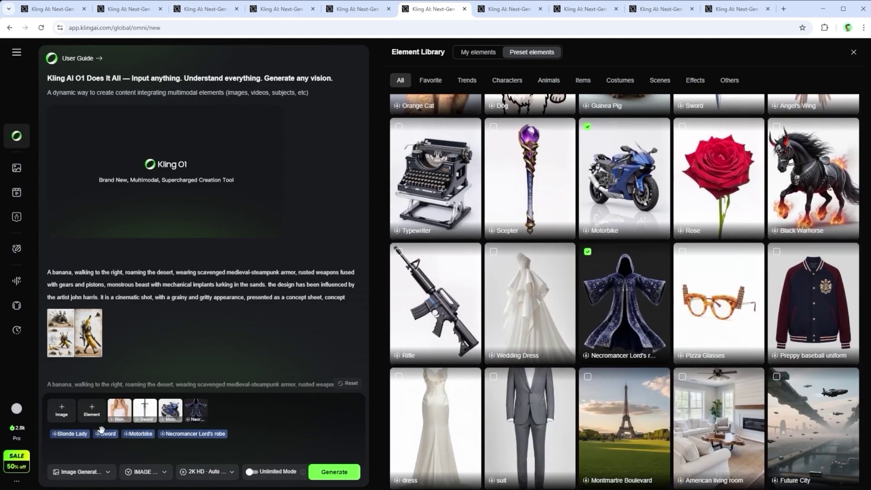
Step: Review the underwater campfire, neon city and candlelit attic images generated from the elements, checking the reference images in their prompts
click(503, 10)
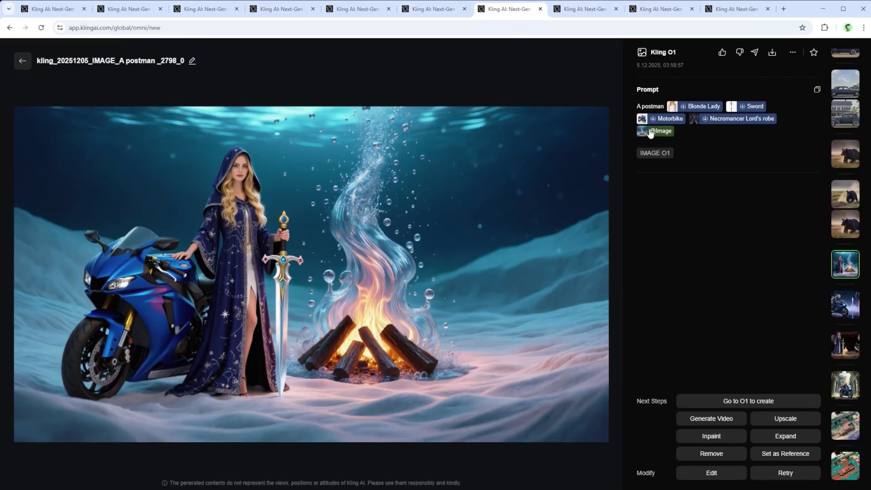
mouse_move(656, 133)
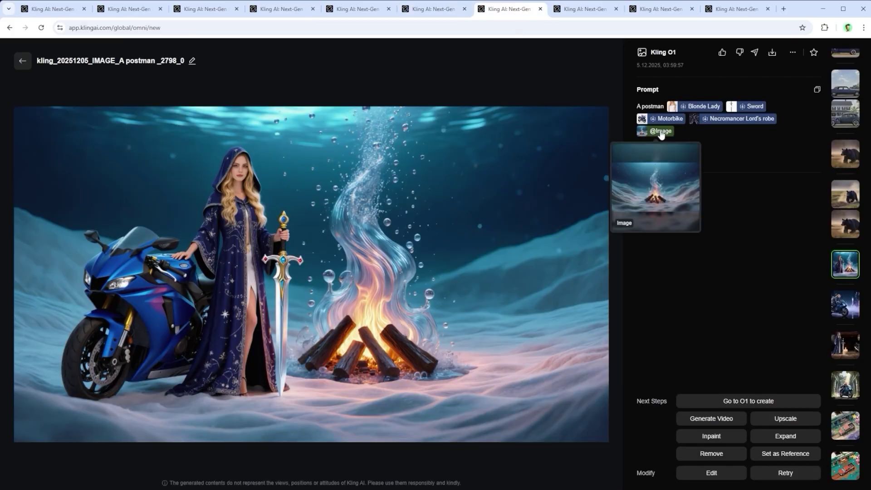
click(587, 15)
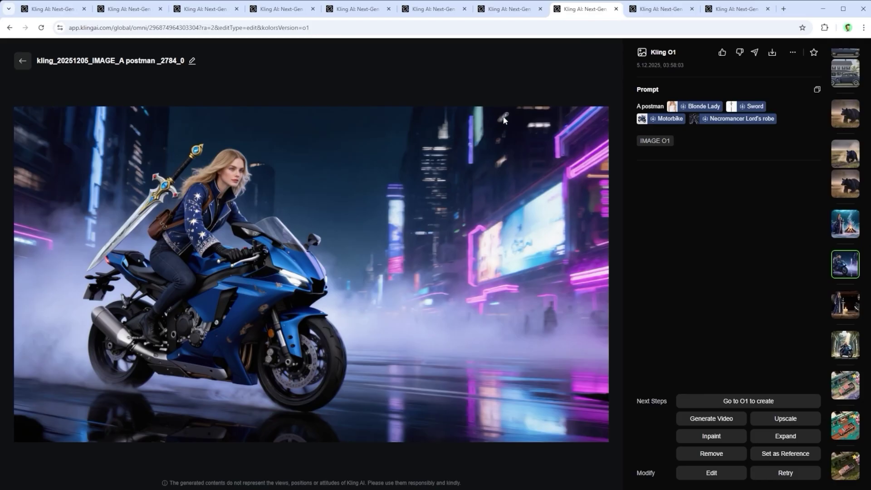
click(666, 13)
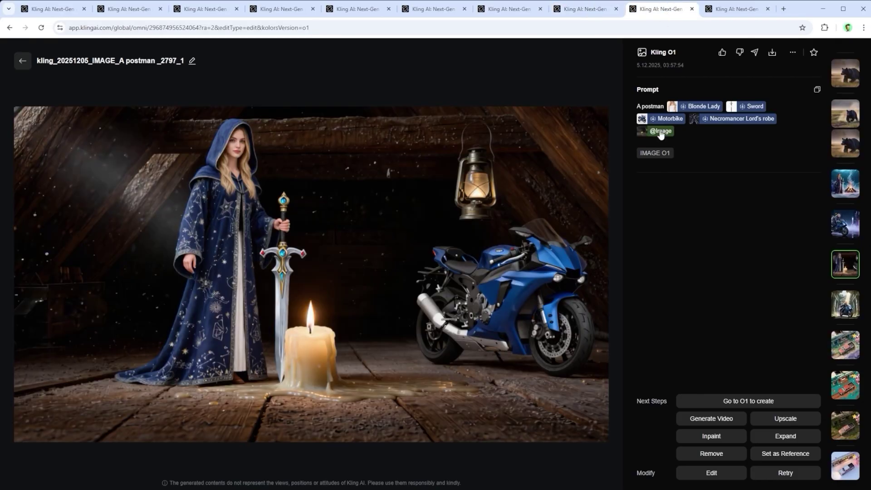
mouse_move(660, 133)
Step: Open the temple ruins result and highlight "A postman" in its prompt, then clear the highlight
key(ctrl+Tab)
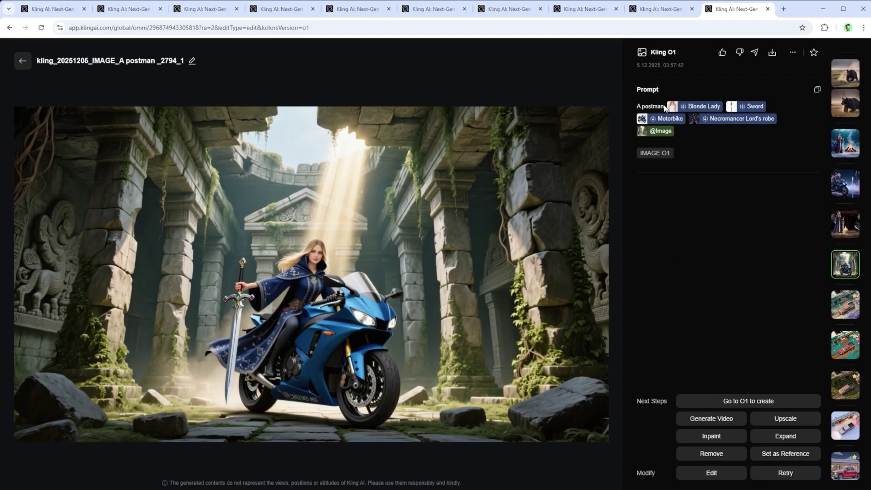
drag(664, 107, 635, 107)
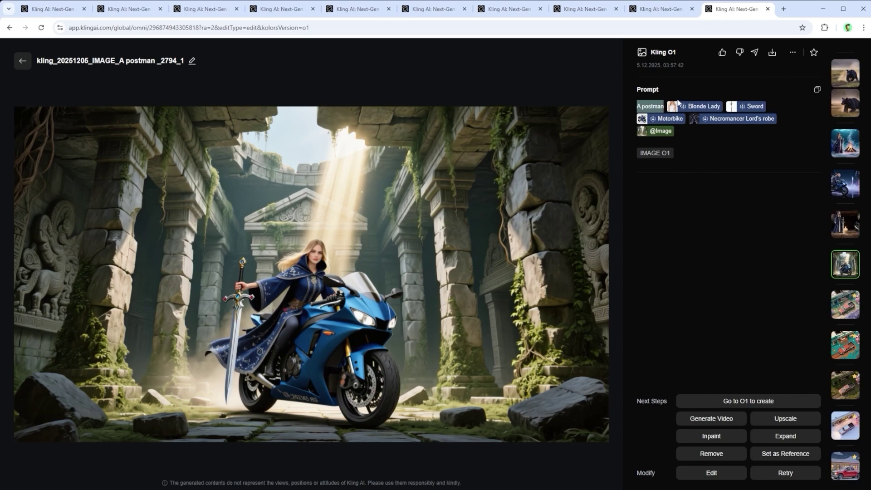
click(651, 106)
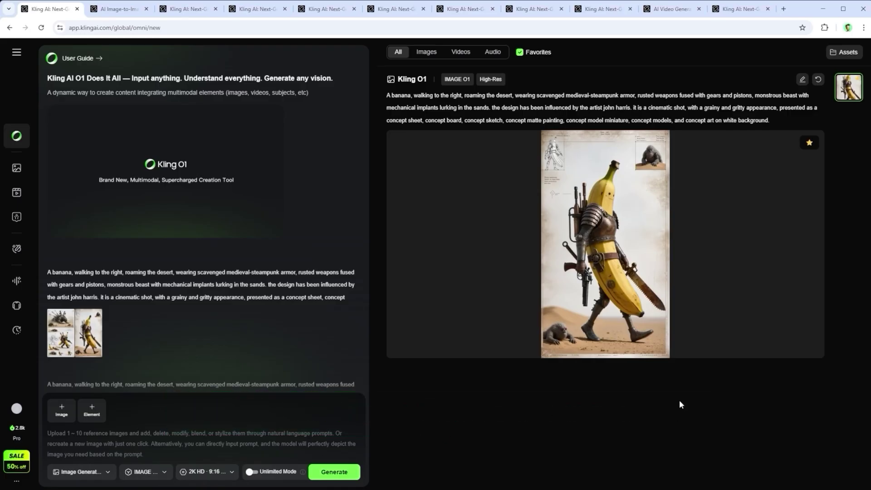
Step: Examine the banana warrior image's follow-up options and the Image Reference page where it is attached as the subject
mouse_move(499, 198)
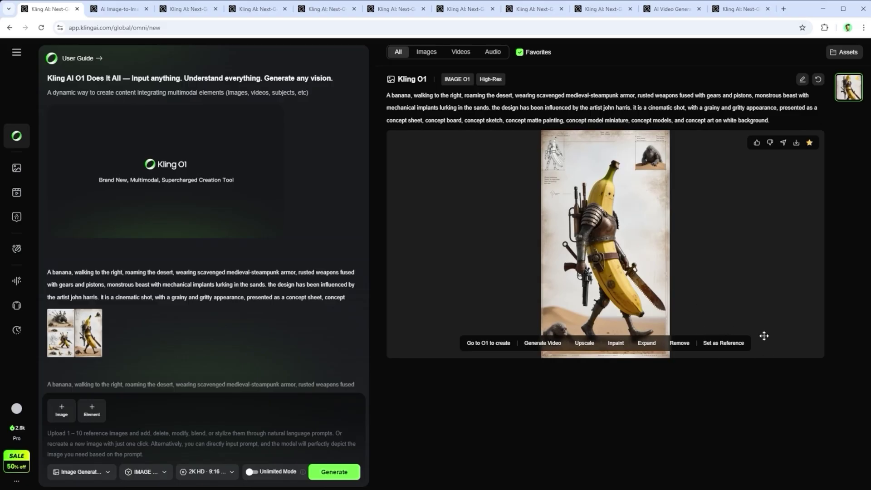
click(118, 10)
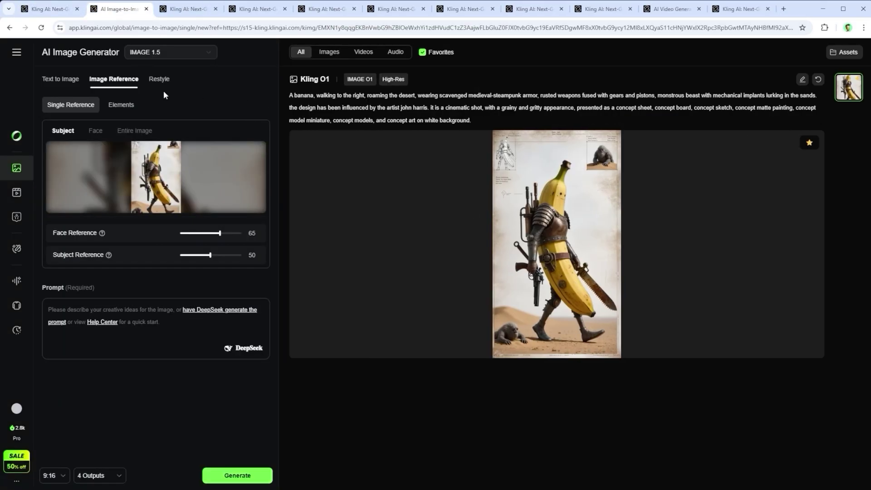
mouse_move(184, 209)
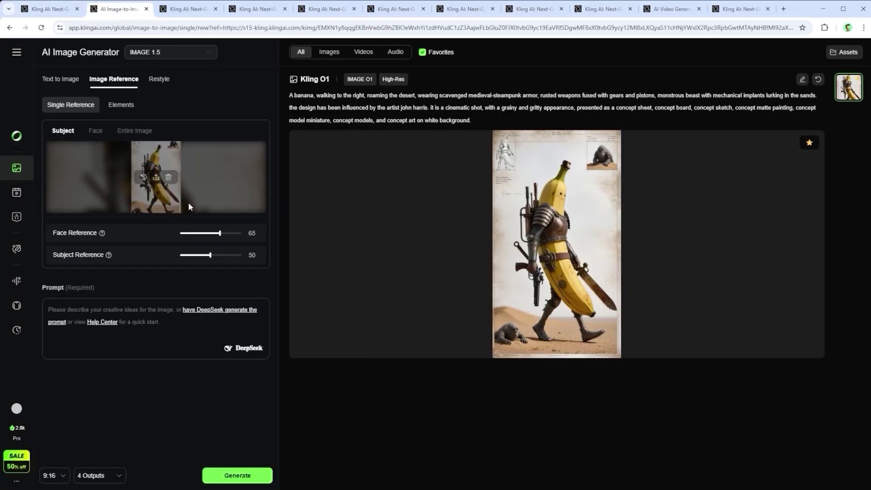
click(187, 10)
mouse_move(481, 259)
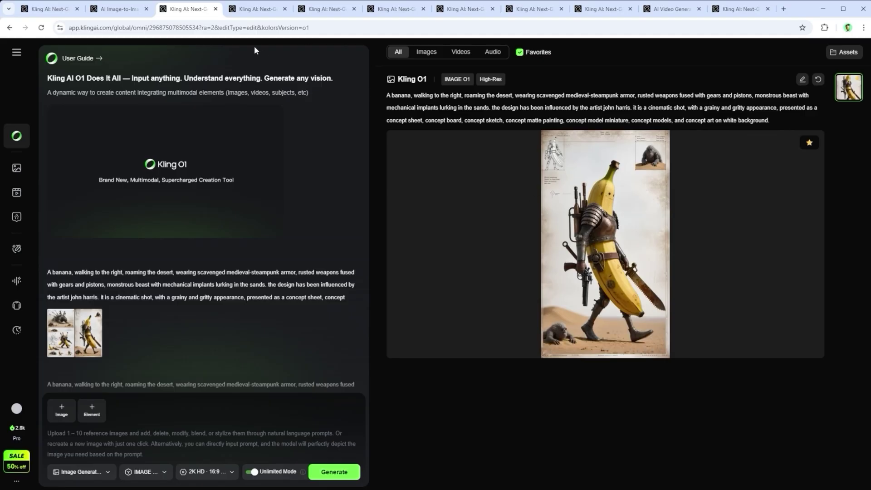
Step: Mark the crouching creature in the banana image's lower-left corner for removal in the Remove editor with a size 68 brush
click(255, 9)
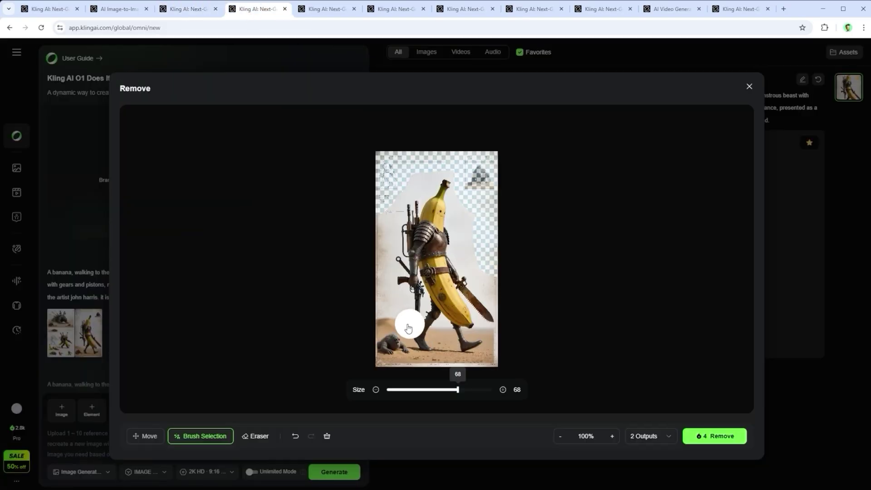
mouse_move(406, 321)
mouse_down()
mouse_move(378, 349)
mouse_move(383, 305)
mouse_move(396, 359)
mouse_up()
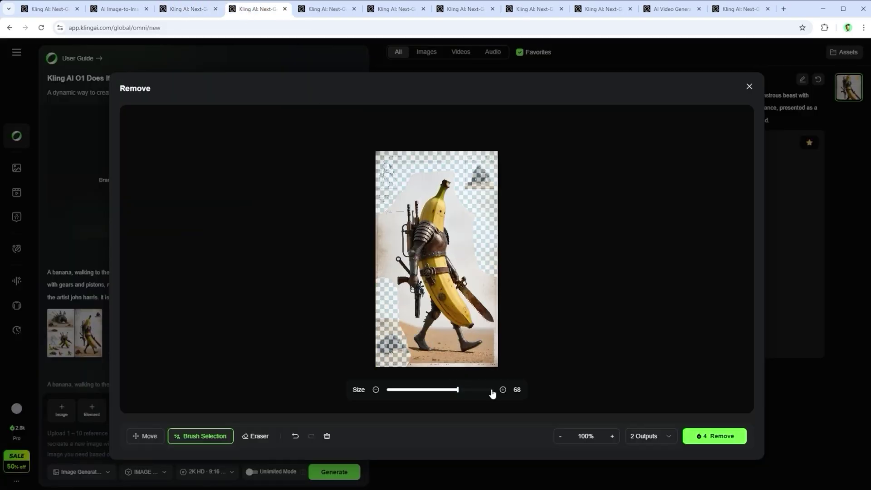
Step: Try the 16:9, 3:2 and 4:3 ratios for the banana image in the Expand editor and set the frame to 3:4
click(326, 12)
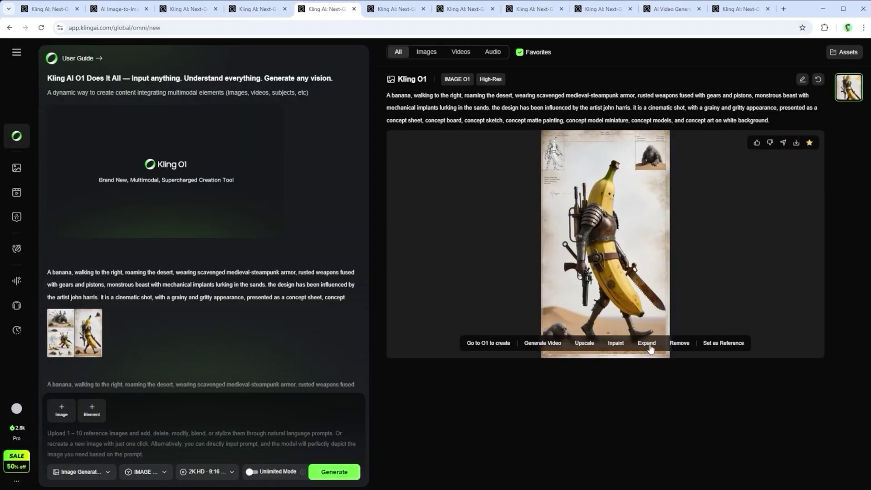
click(395, 9)
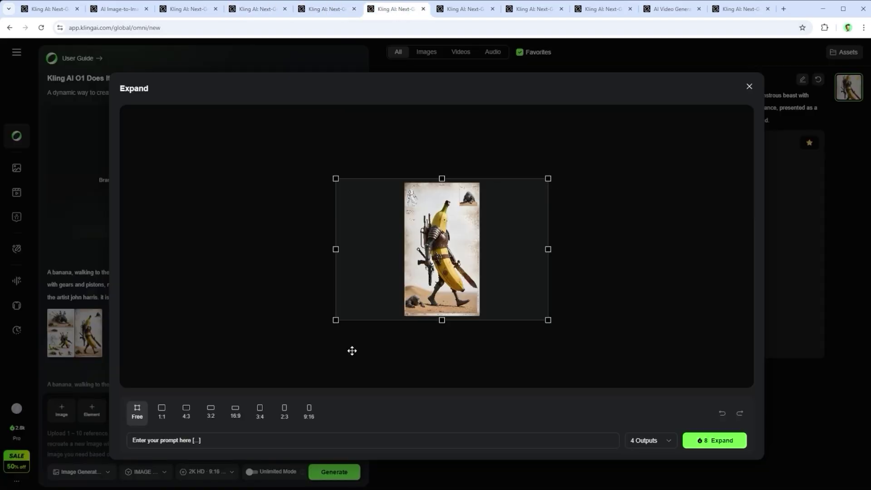
click(235, 413)
click(210, 413)
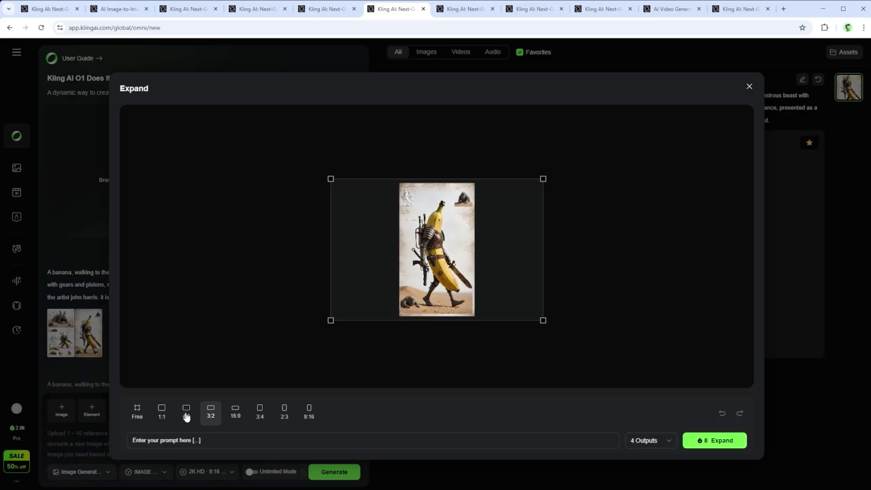
click(186, 414)
click(260, 413)
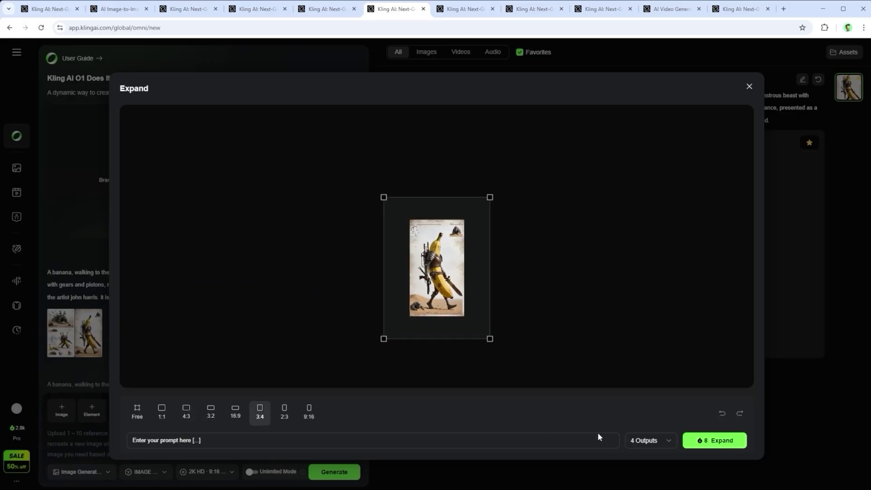
Step: Review the banana image's Inpaint editor, its Upscale option and the Image to Video page that uses it as start frame
click(464, 10)
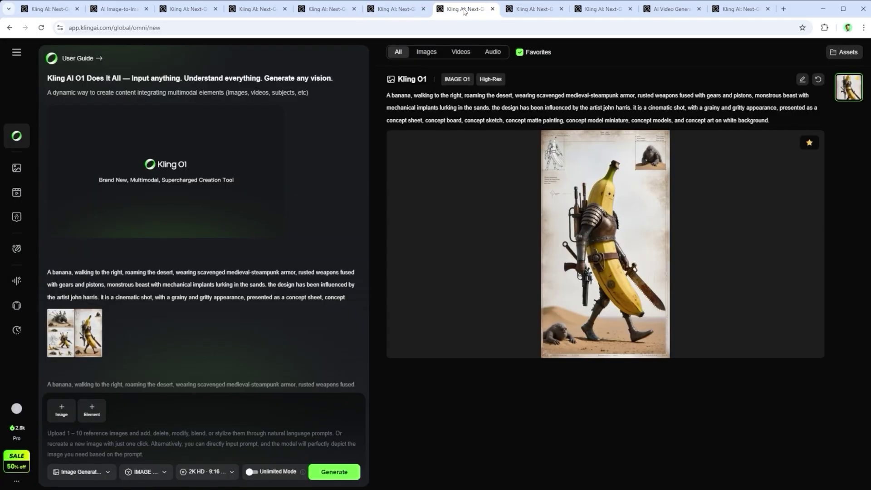
click(532, 14)
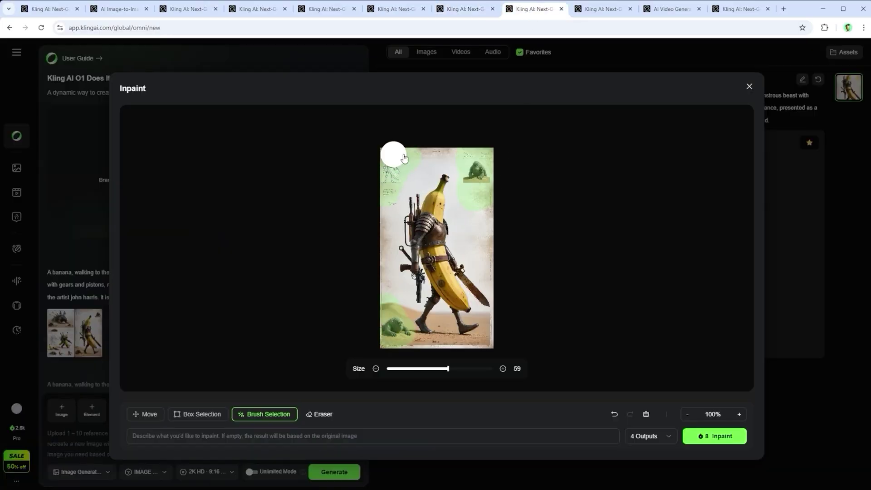
click(591, 14)
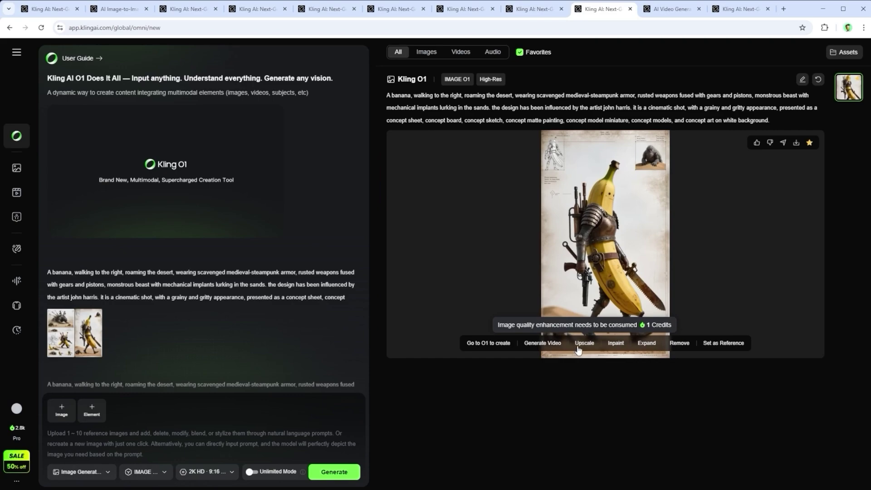
click(660, 8)
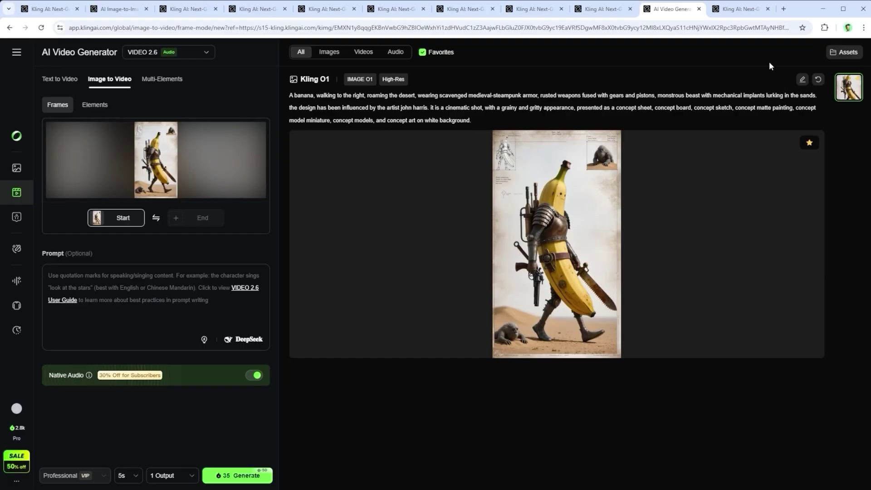
Step: Send the banana image to O1 as a prompt reference and check its publish and download options
click(740, 9)
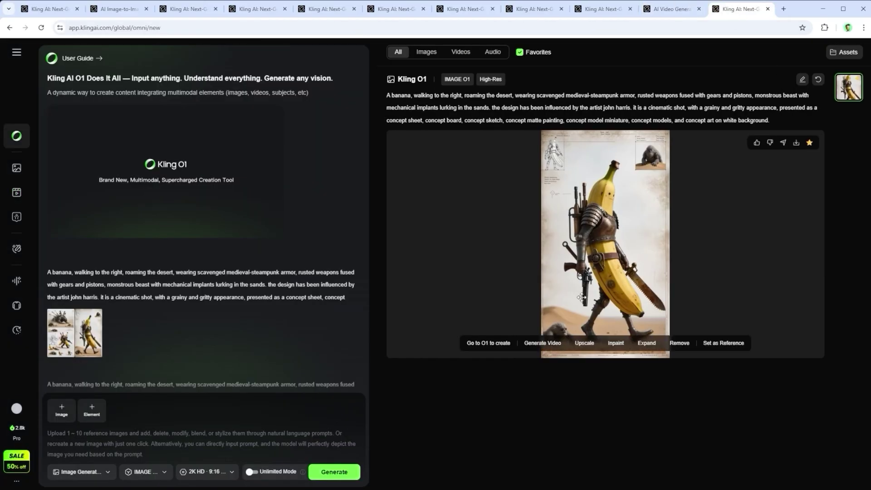
click(484, 344)
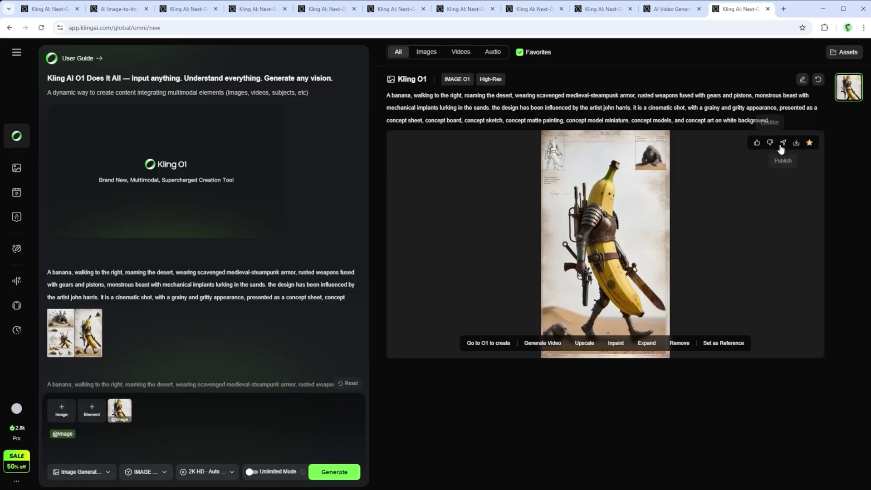
mouse_move(797, 149)
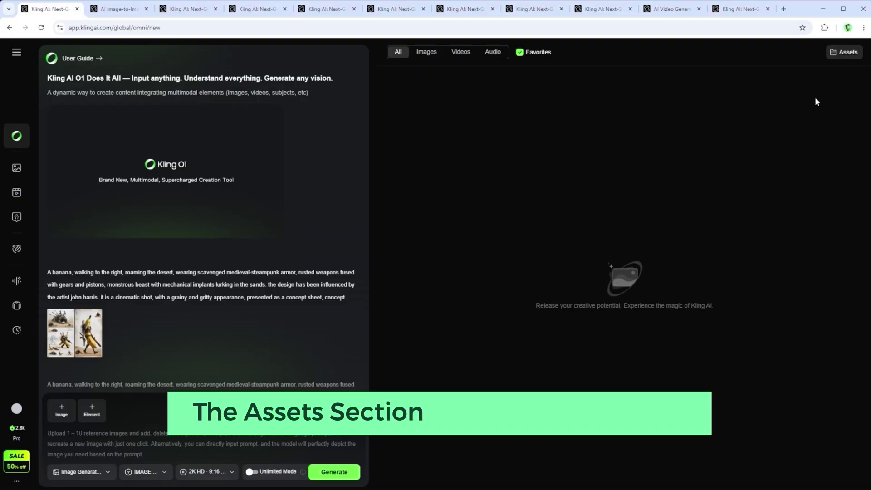
Step: Browse the generated creatives in the Assets library and check the actions offered for the banana and buffalo image with the dark skyline
click(849, 53)
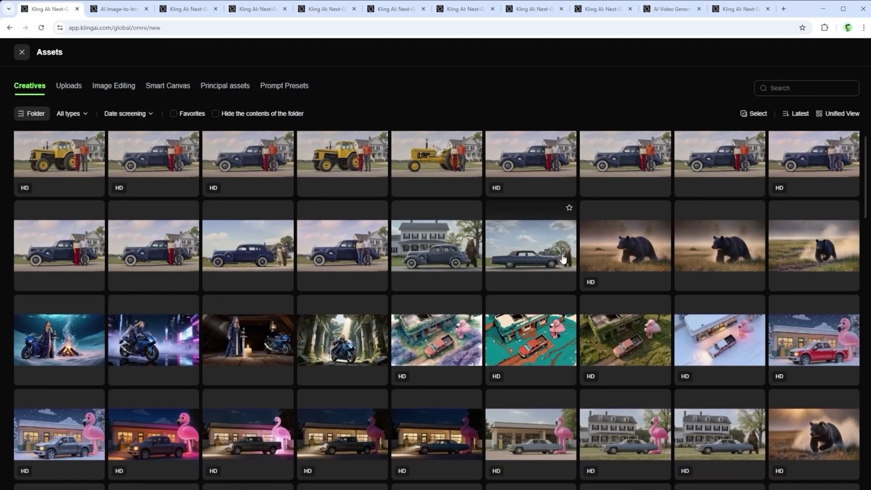
scroll(562, 258, down, 6)
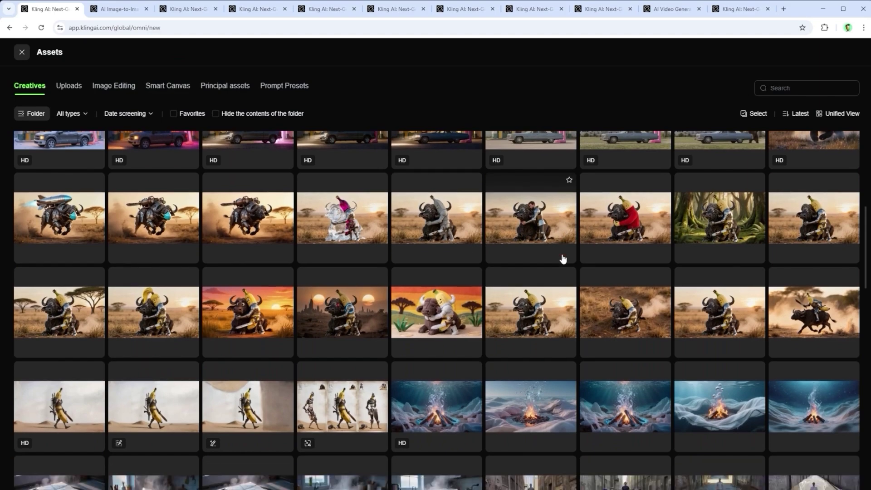
scroll(563, 259, down, 1)
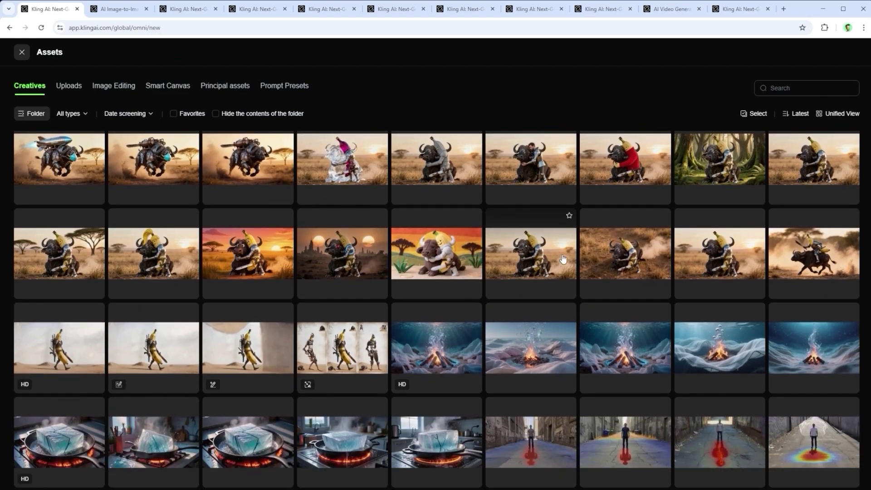
right_click(352, 291)
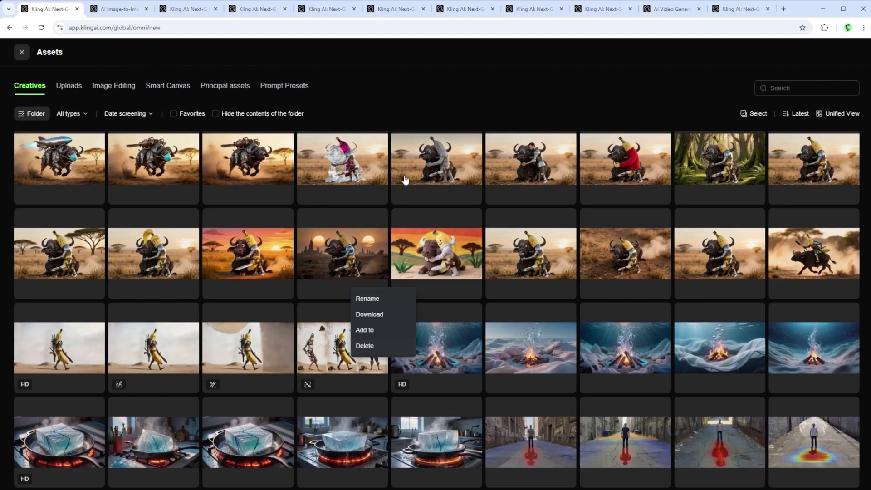
click(417, 106)
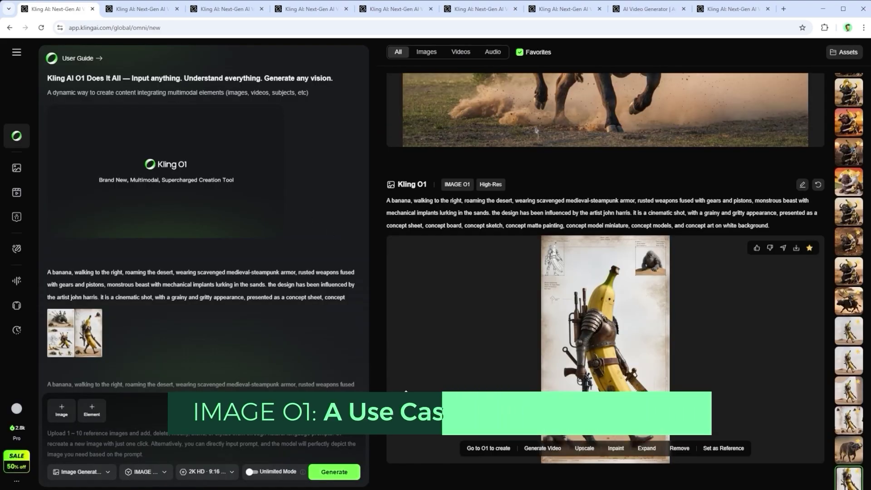
Step: Examine the HD buffalo image, the original banana concept sheet and its expanded widescreen version in the results feed
scroll(720, 364, up, 2)
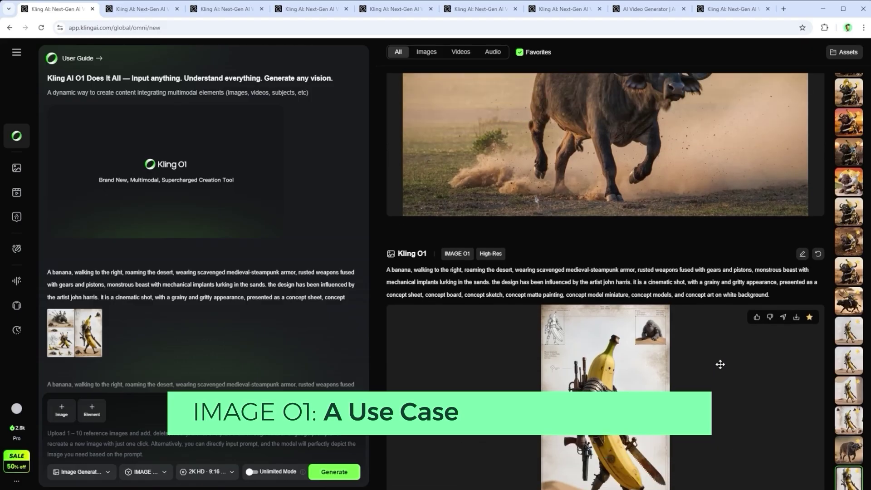
scroll(719, 365, up, 3)
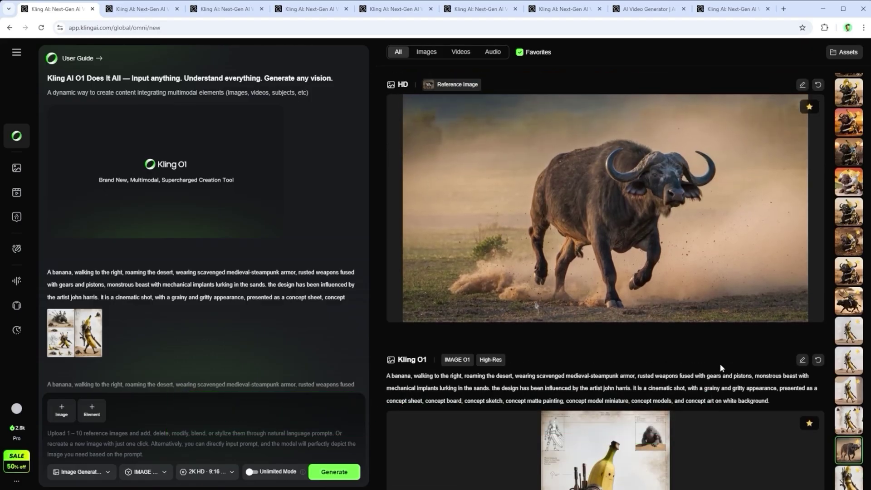
scroll(720, 364, down, 3)
scroll(720, 363, up, 2)
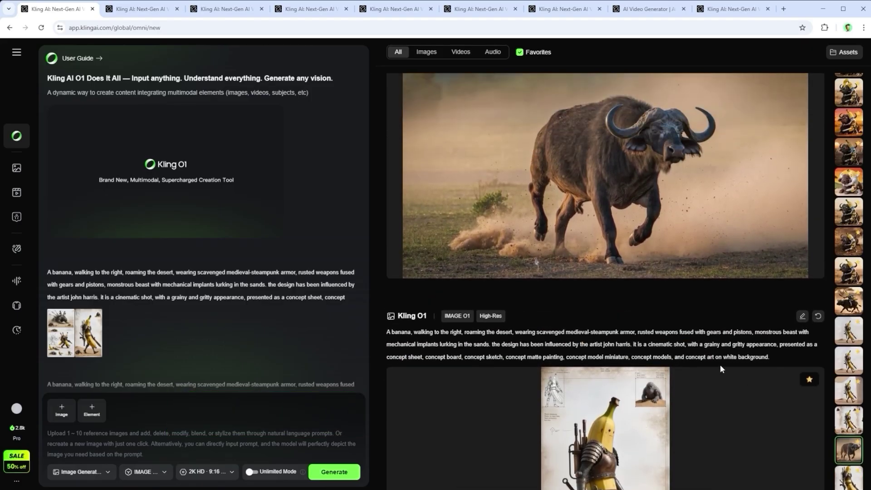
scroll(720, 369, down, 3)
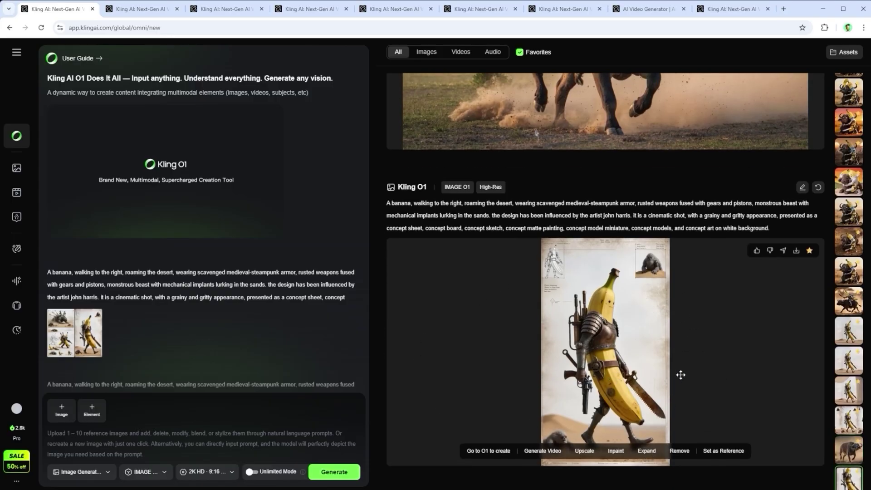
scroll(683, 375, up, 9)
scroll(684, 377, up, 2)
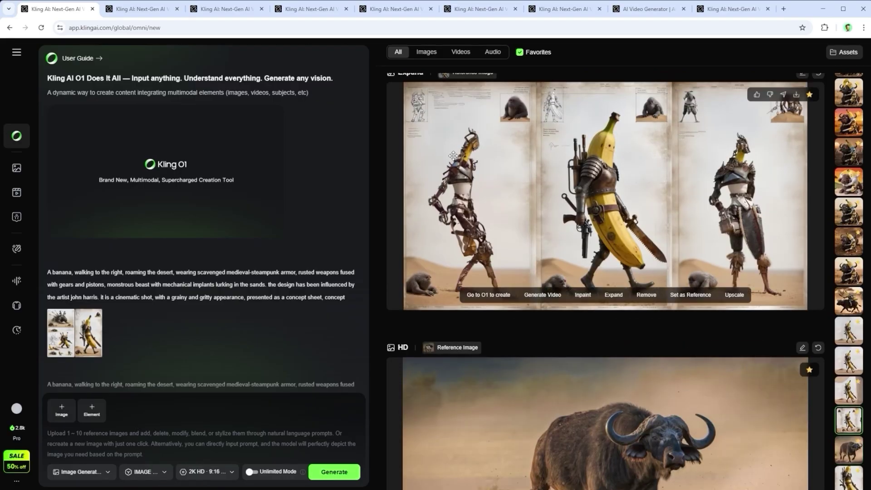
Step: Review the Remove, Inpaint and HD versions of the expanded banana image, highlighting the inpaint prompt "desert"
click(646, 296)
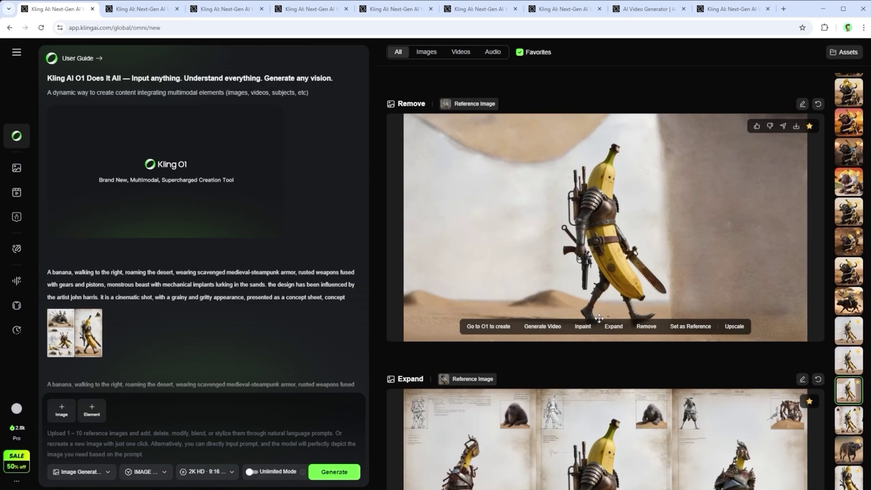
scroll(640, 262, up, 6)
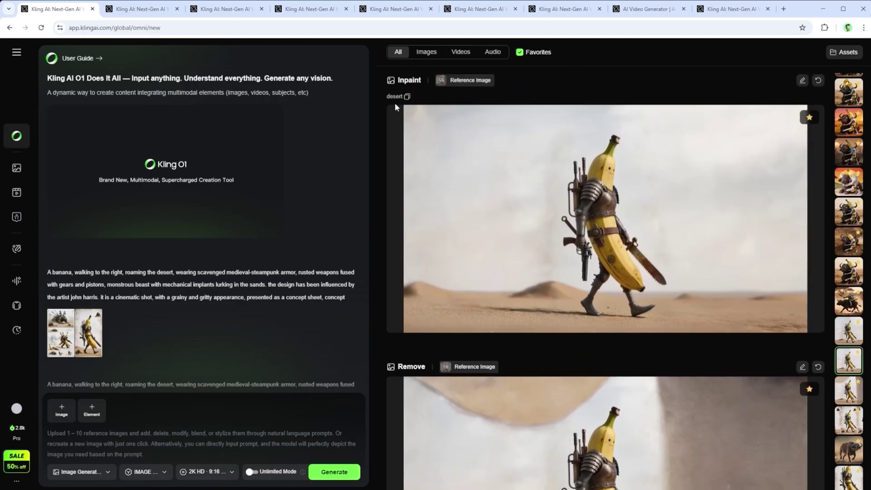
double_click(394, 95)
click(392, 95)
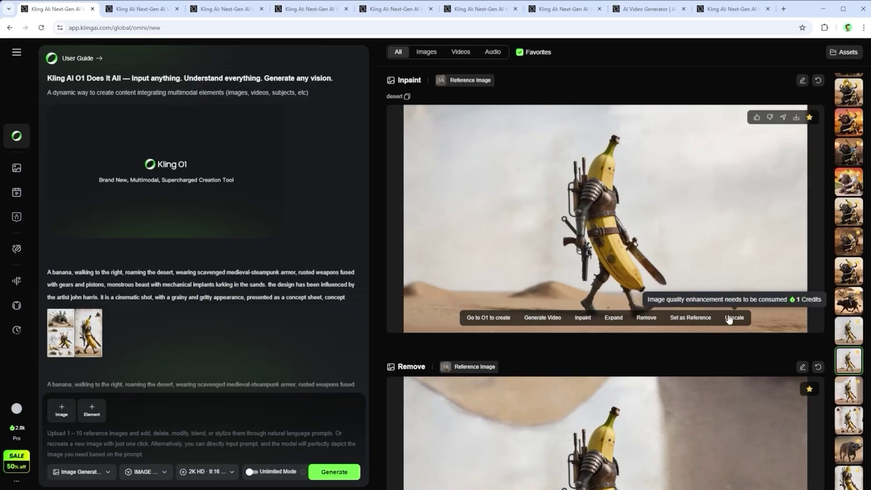
scroll(714, 252, up, 2)
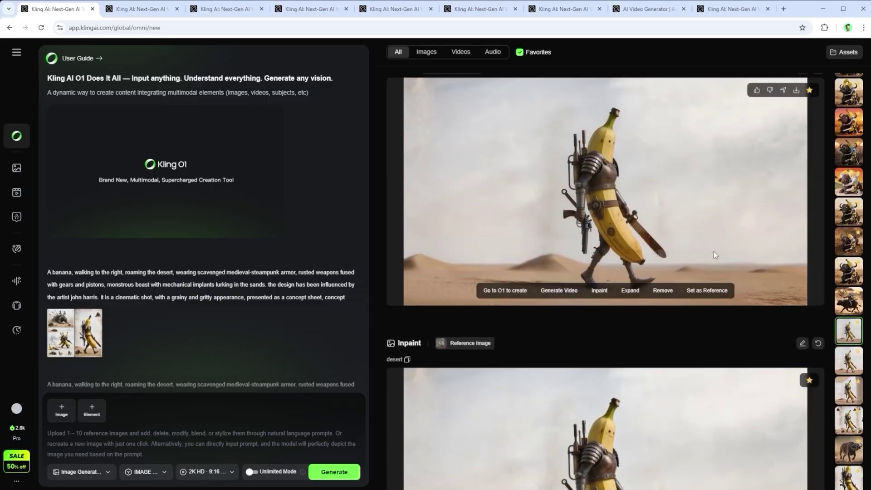
scroll(714, 255, up, 1)
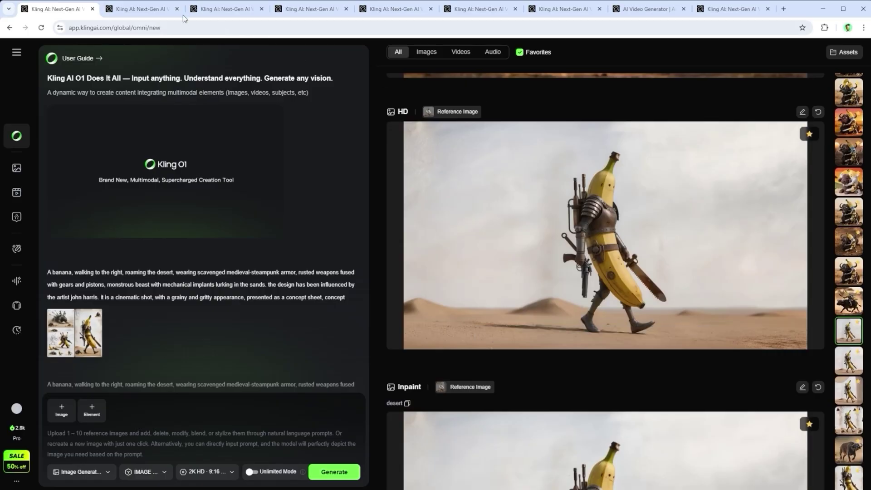
Step: Read the Kling O1 user guide's Omni Image 1.0 key features overview and its High Feature Retention examples
click(155, 10)
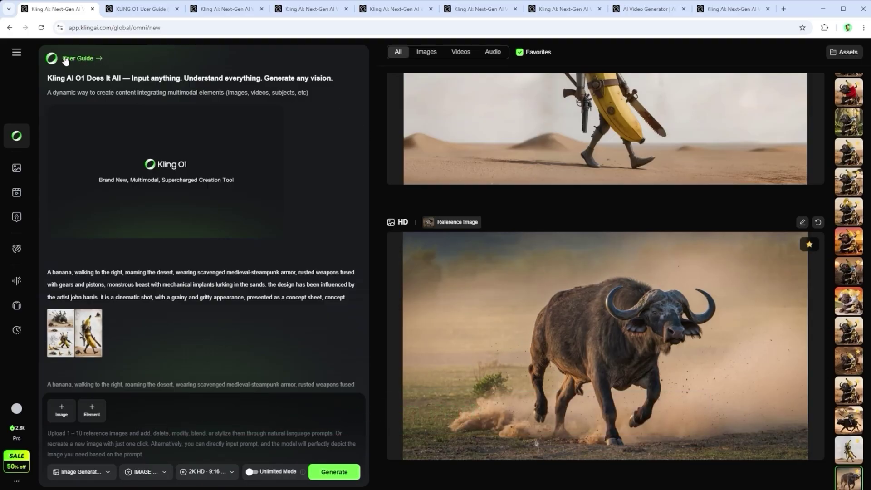
click(143, 10)
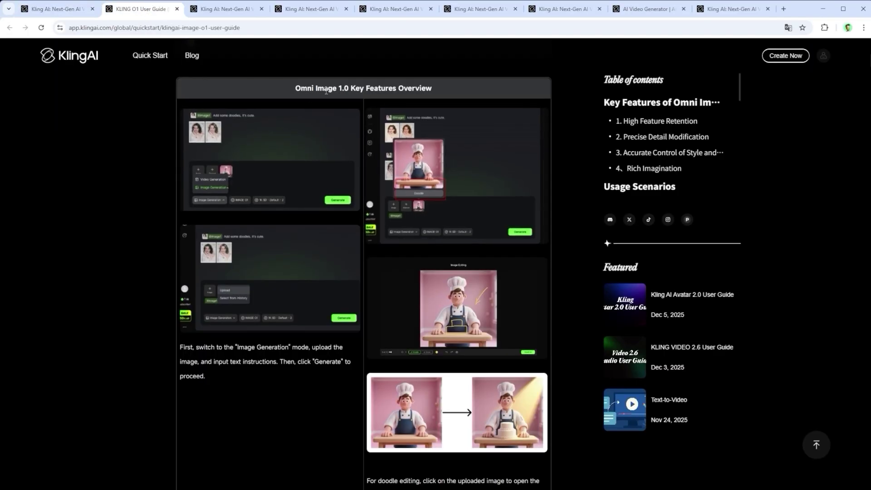
scroll(526, 318, down, 10)
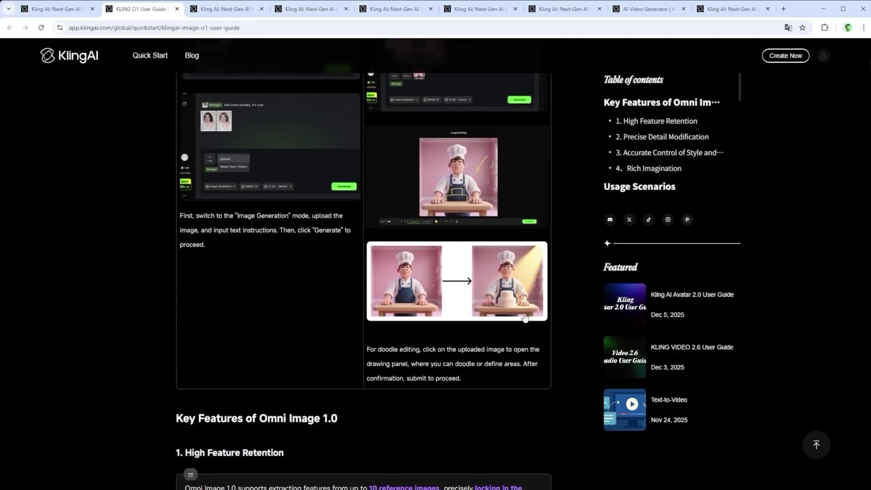
scroll(526, 316, down, 1)
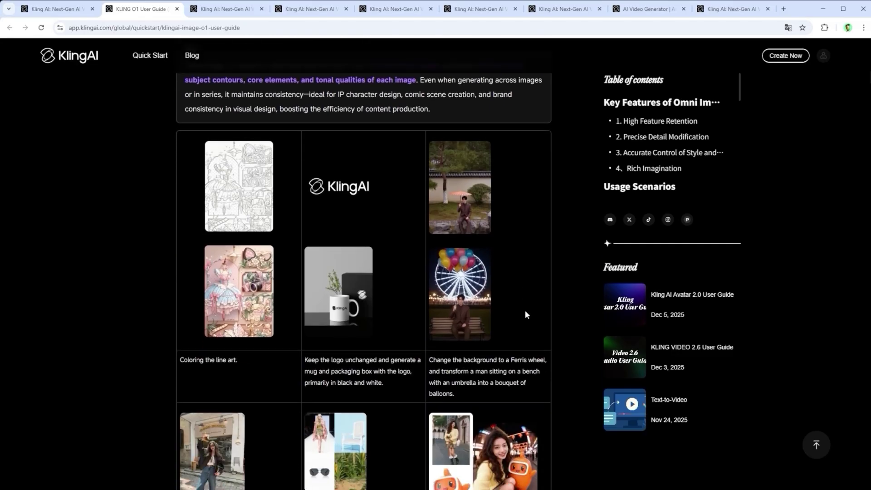
Step: Return to the O1 workspace and send the HD buffalo and HD desert banana images to the prompt as references
click(219, 9)
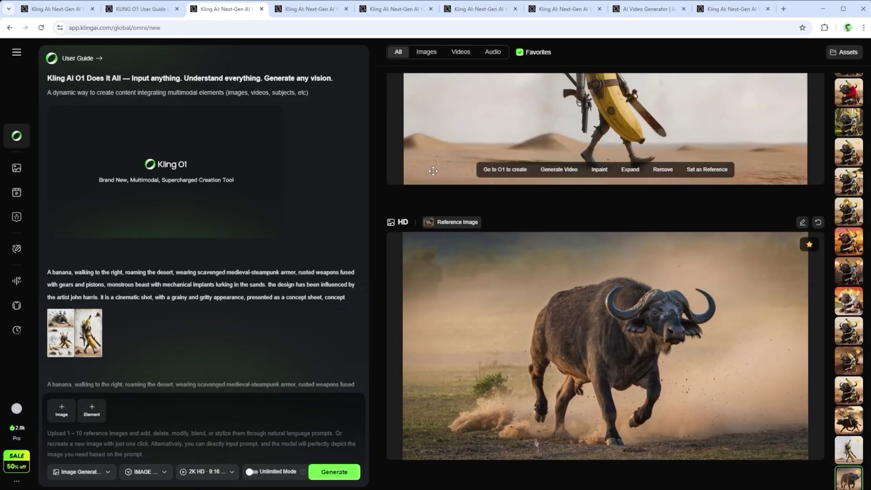
scroll(597, 282, up, 2)
scroll(597, 284, down, 2)
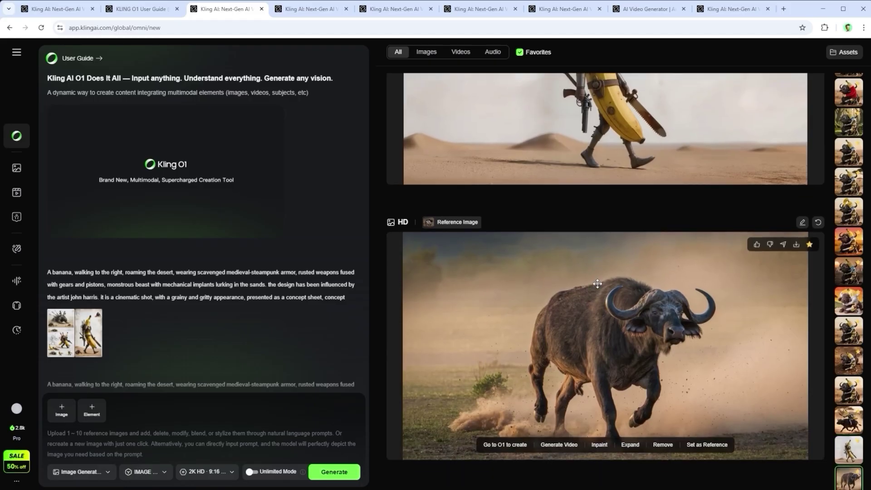
click(499, 445)
scroll(506, 190, up, 2)
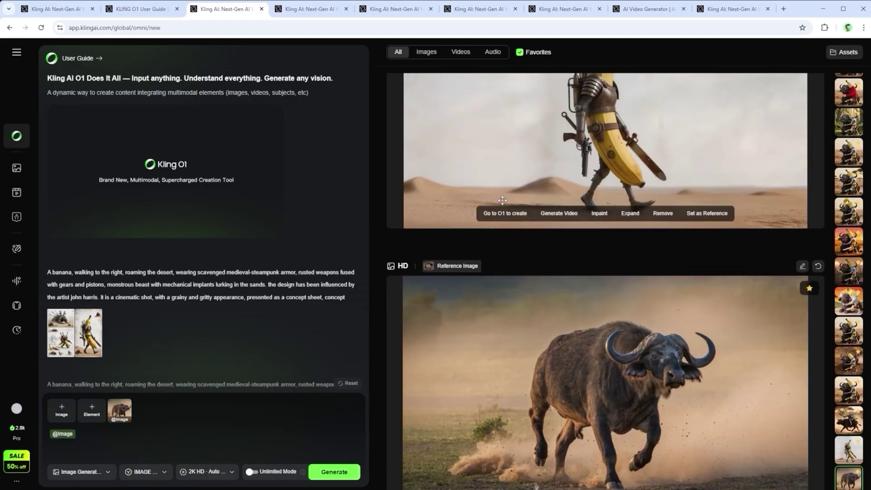
click(502, 213)
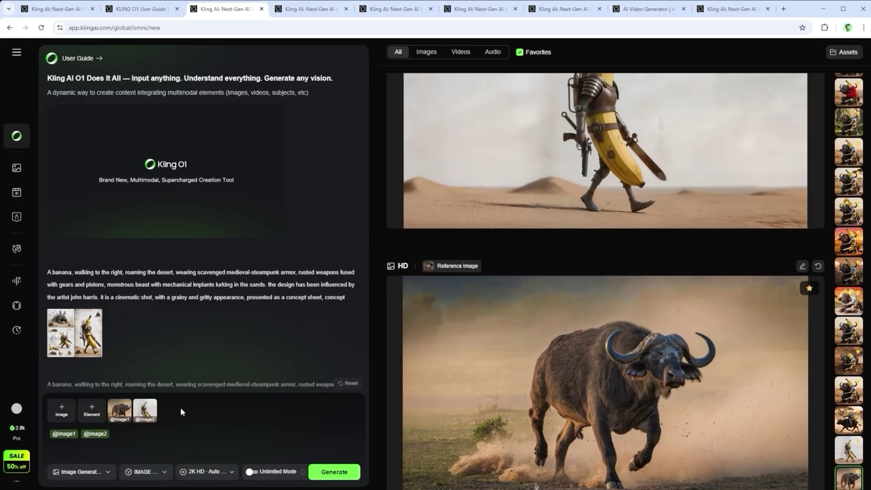
Step: Examine the buffalo-riding and hugging results made from the two references, plus the high-angle view and angry expression variations
scroll(599, 319, up, 4)
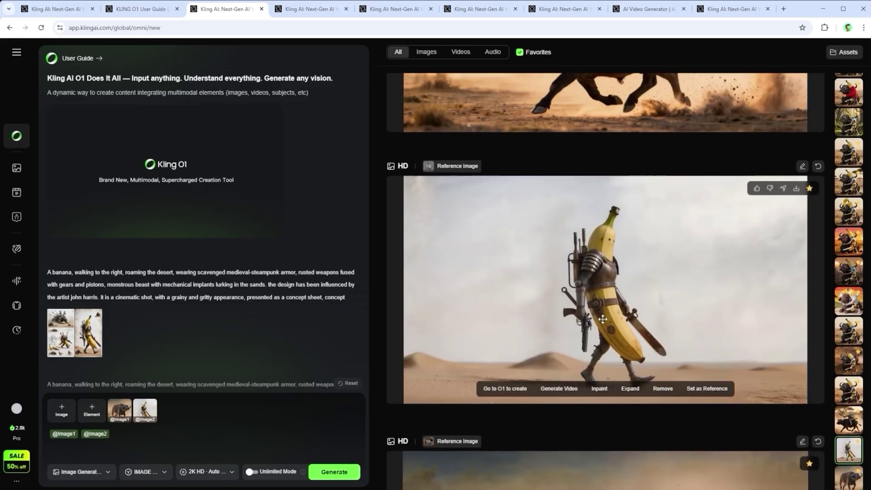
scroll(603, 319, up, 5)
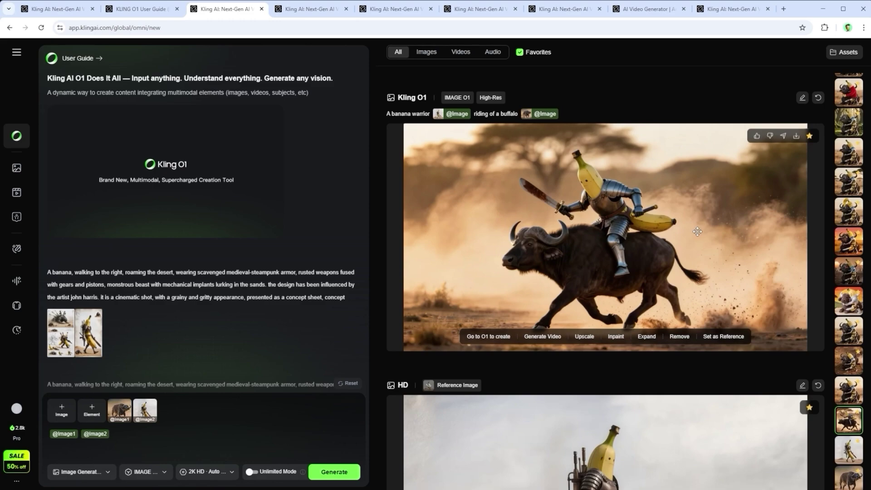
scroll(697, 231, up, 6)
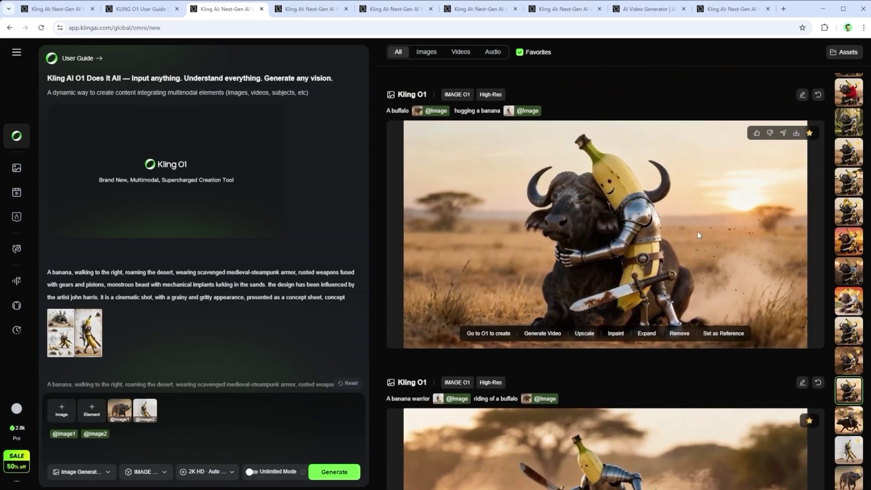
scroll(697, 235, up, 1)
scroll(678, 236, up, 5)
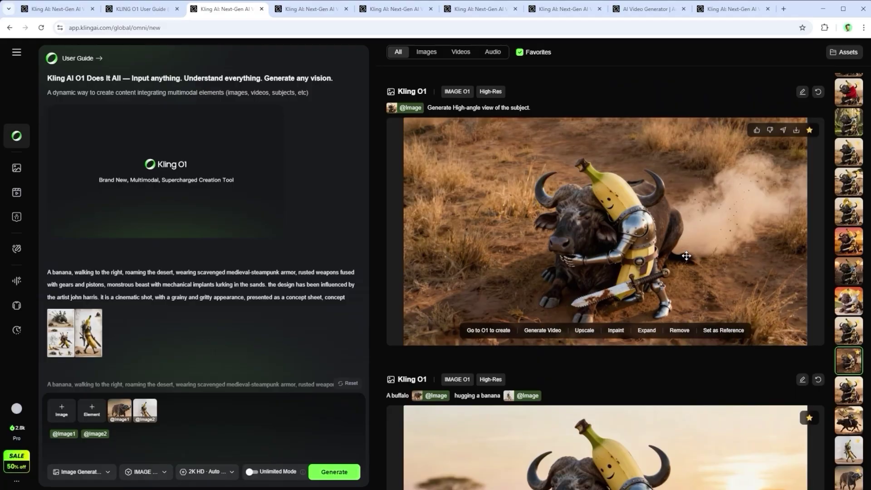
scroll(685, 255, up, 7)
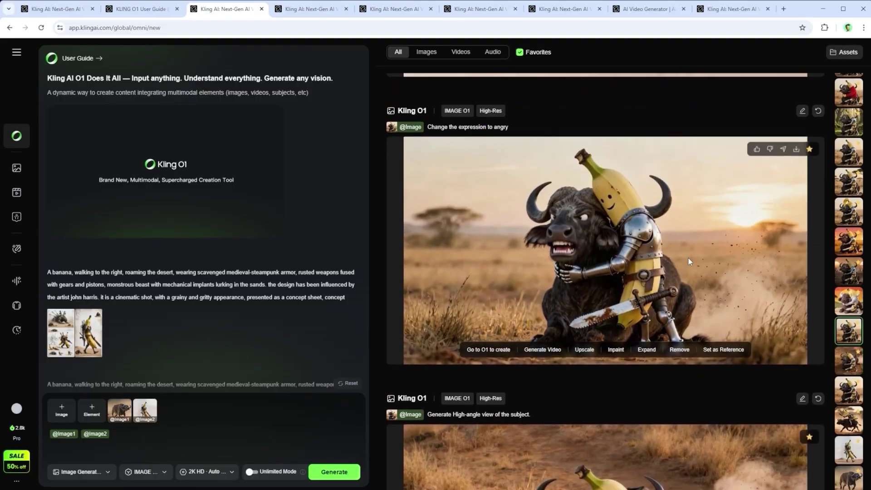
Step: Review the style conversions of the hugging image: plush toy, post-apocalyptic sci-fi and Pixar style
scroll(679, 263, up, 6)
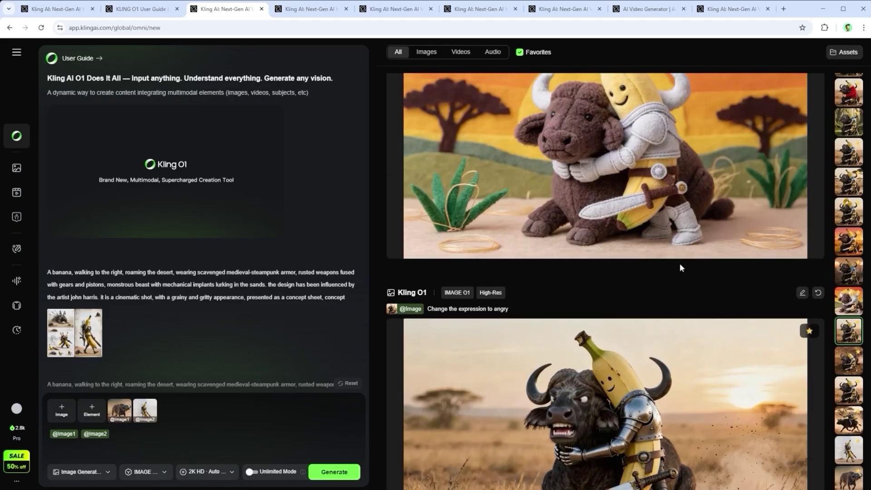
scroll(681, 268, up, 1)
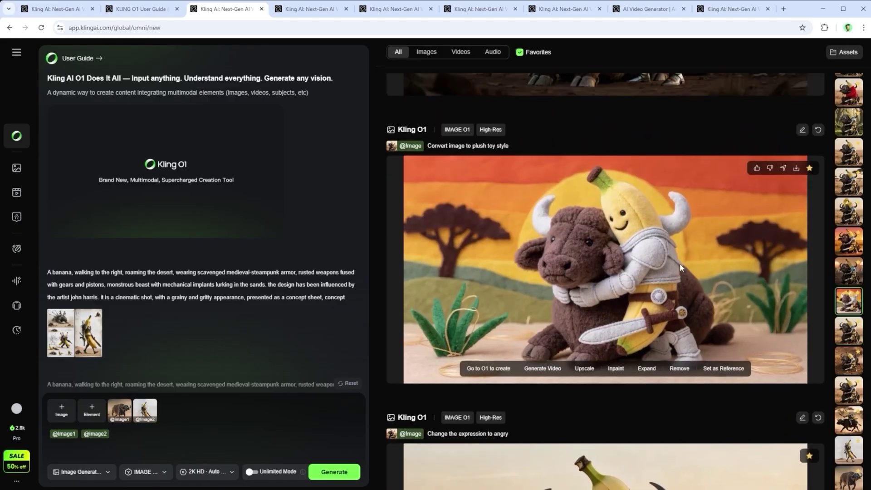
scroll(696, 263, up, 2)
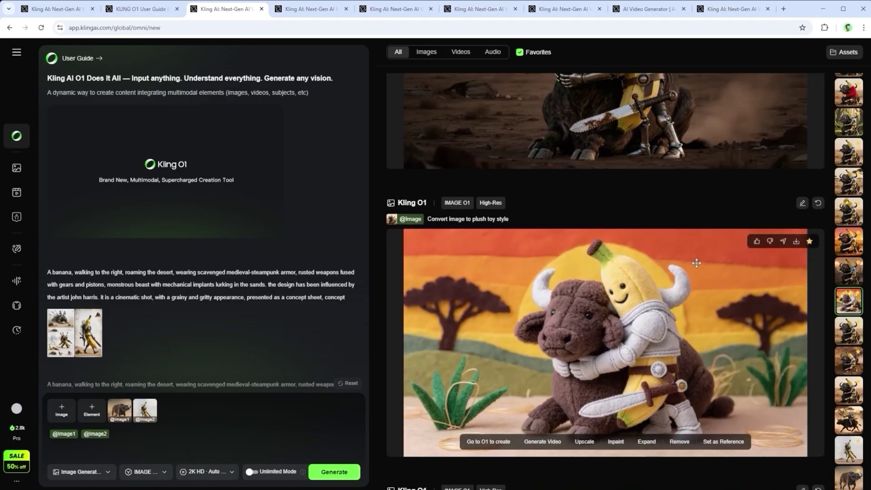
scroll(696, 262, up, 4)
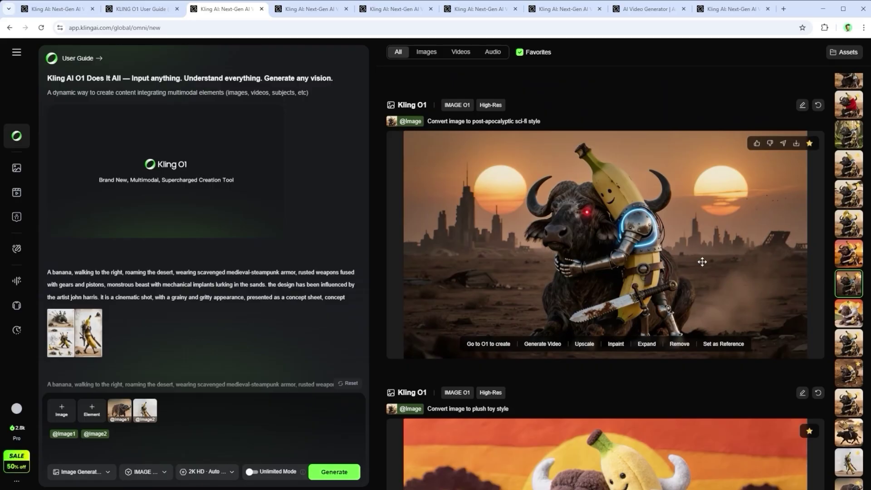
scroll(703, 260, up, 7)
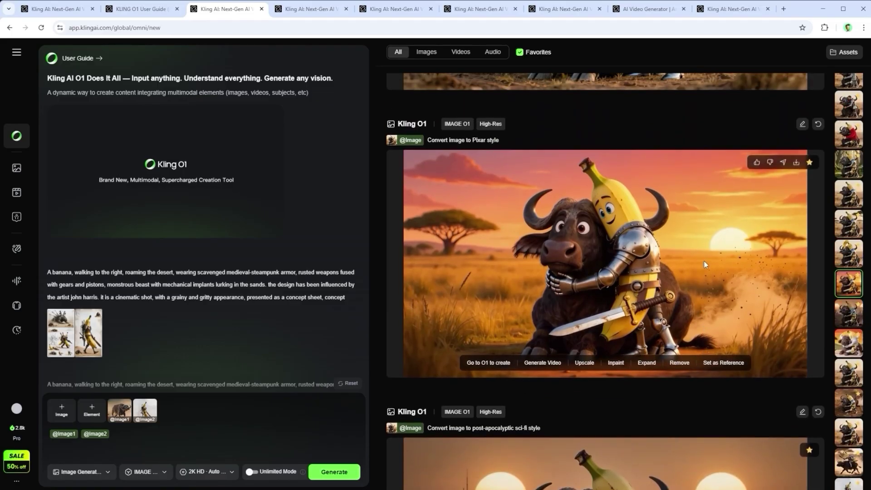
scroll(704, 260, up, 2)
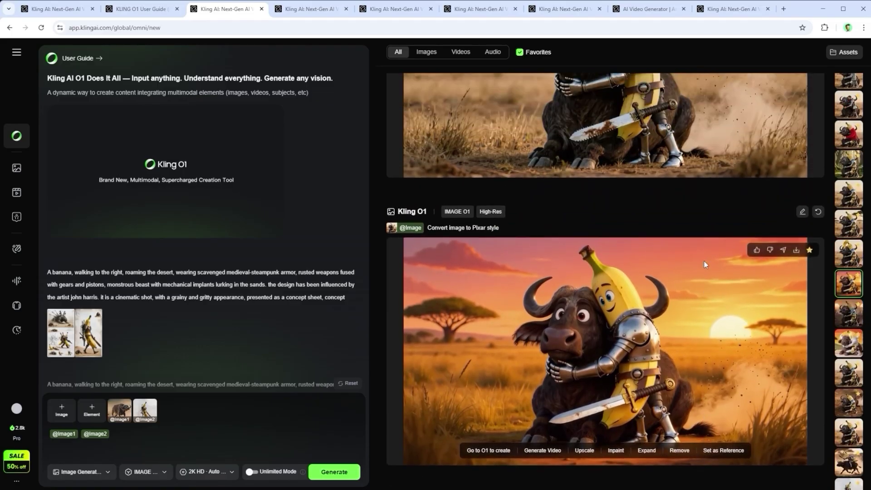
Step: Examine the hugging image's edits for High Ponytail hairstyle, added trees, removed horns, Forest background and red sweater
scroll(704, 261, up, 4)
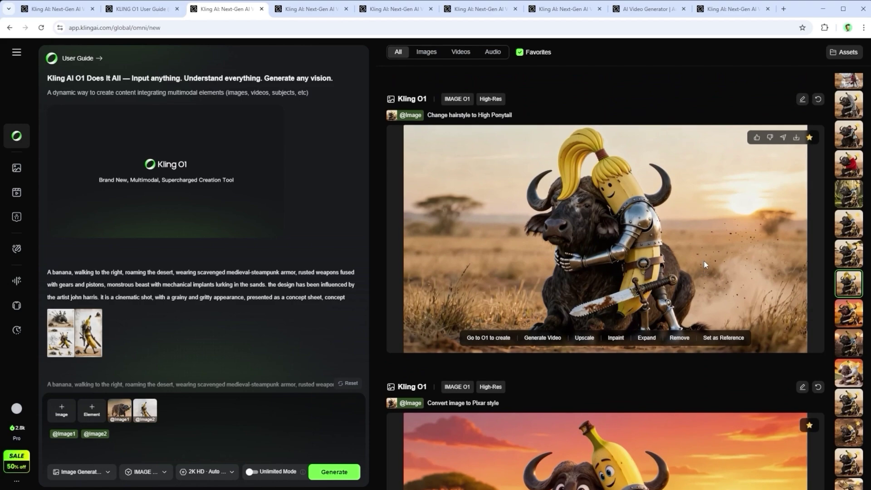
scroll(704, 260, up, 1)
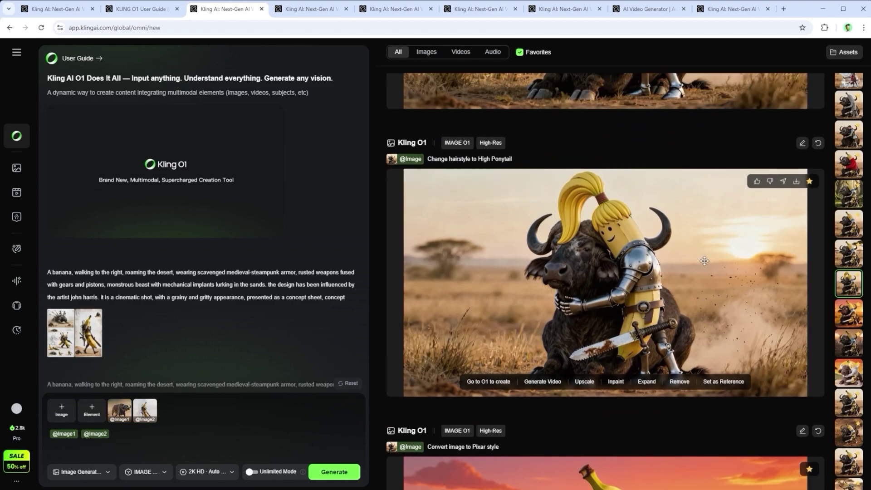
scroll(704, 260, up, 6)
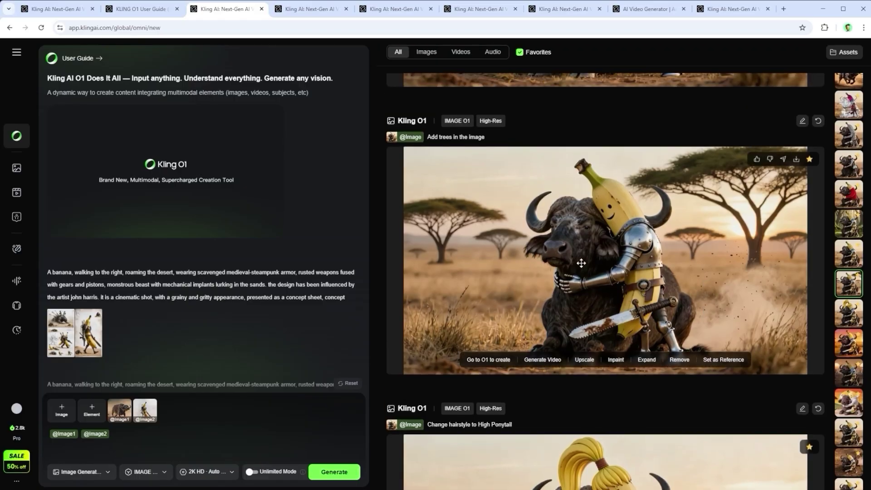
scroll(581, 263, up, 6)
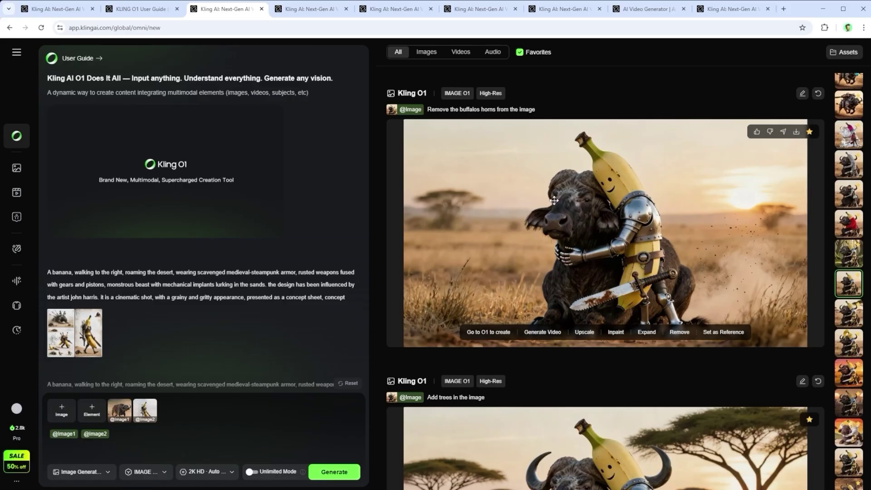
scroll(703, 264, up, 7)
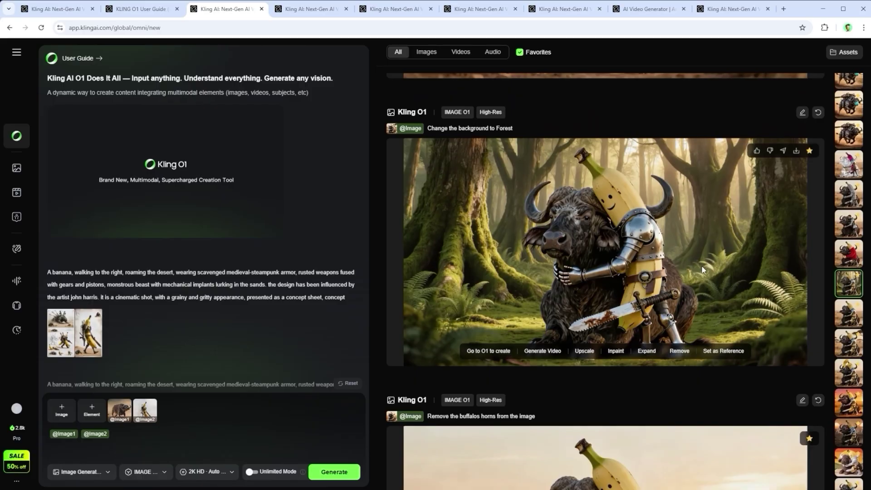
scroll(702, 270, up, 6)
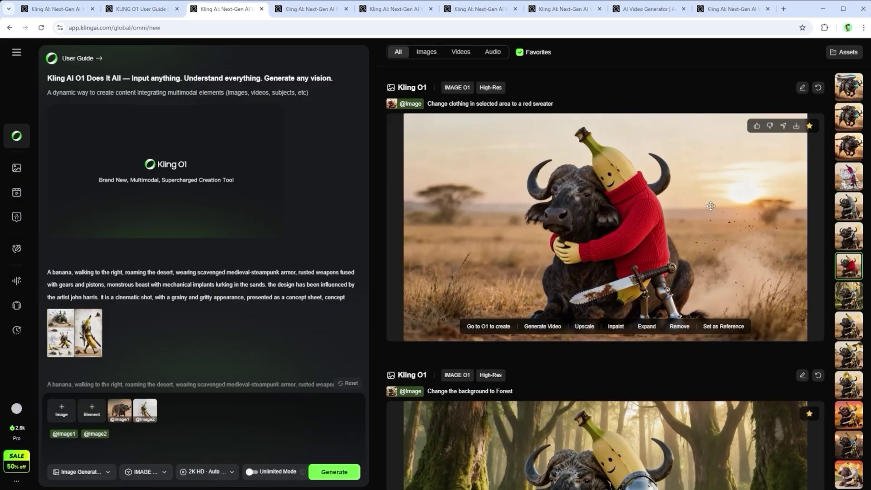
Step: Review the character and material edits of the hugging image: realistic human, stone banana, and ice buffalo with ruby banana
scroll(714, 217, up, 5)
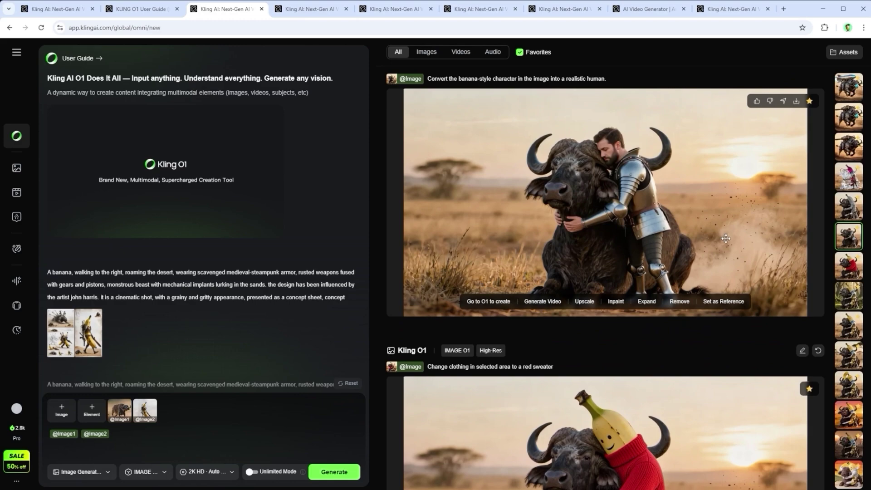
scroll(725, 239, up, 1)
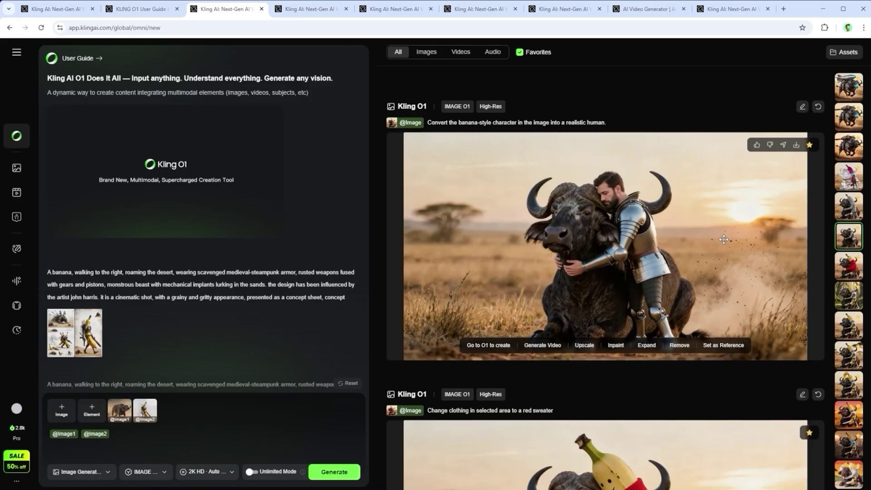
scroll(723, 239, up, 7)
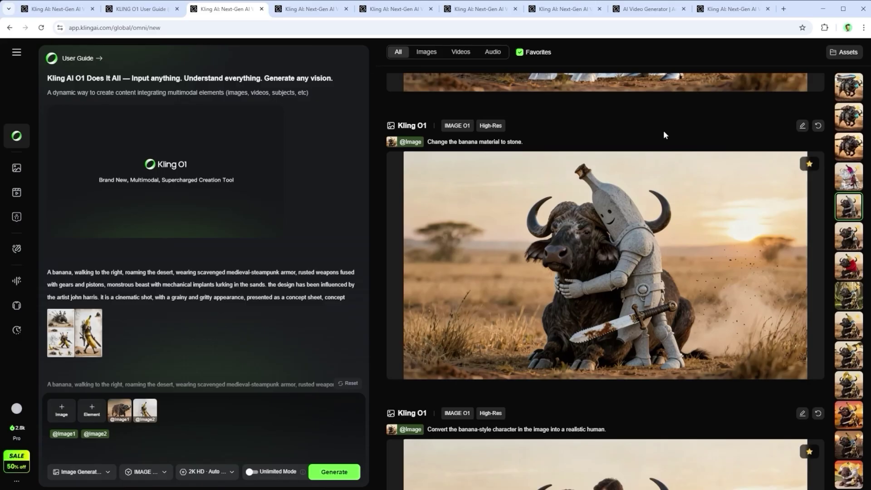
scroll(682, 136, up, 4)
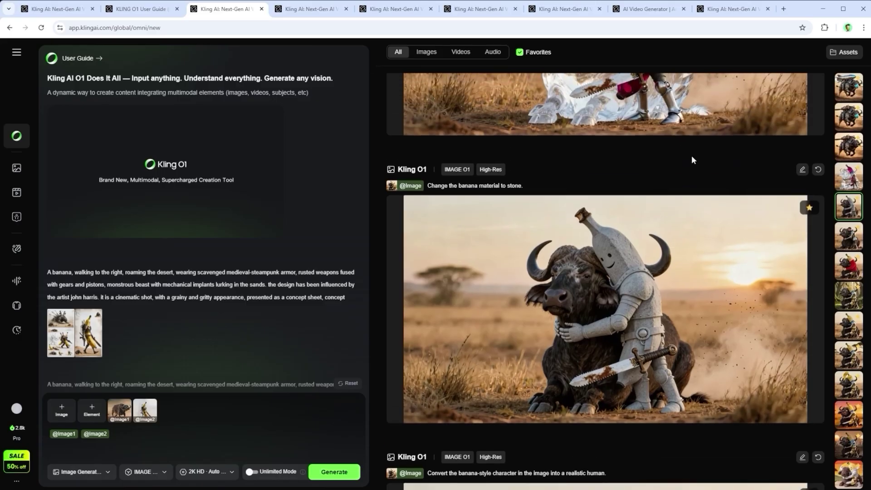
scroll(703, 195, up, 3)
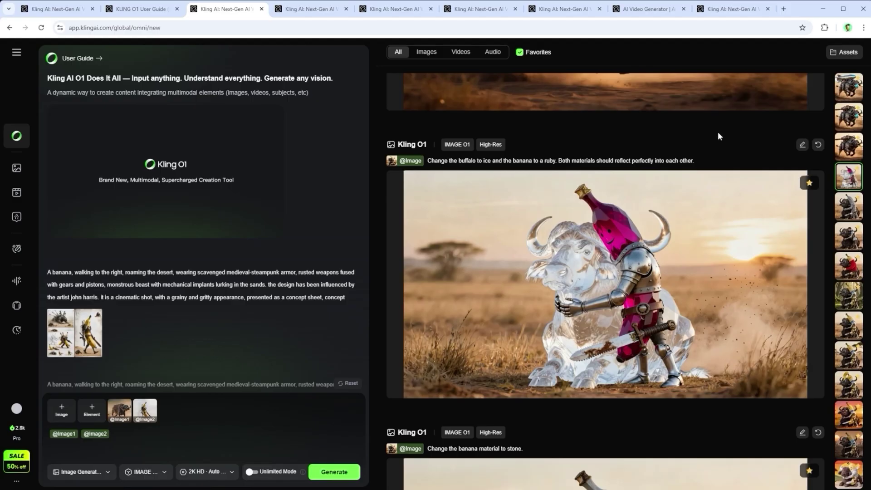
Step: Examine the merged buffalo image and its edits adding a light blue face mask and a futuristic jet engine
scroll(717, 131, up, 6)
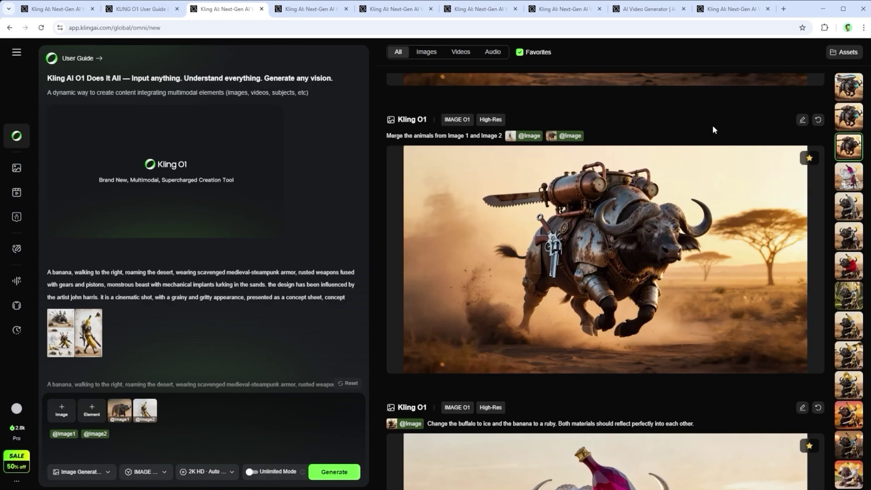
scroll(713, 130, up, 6)
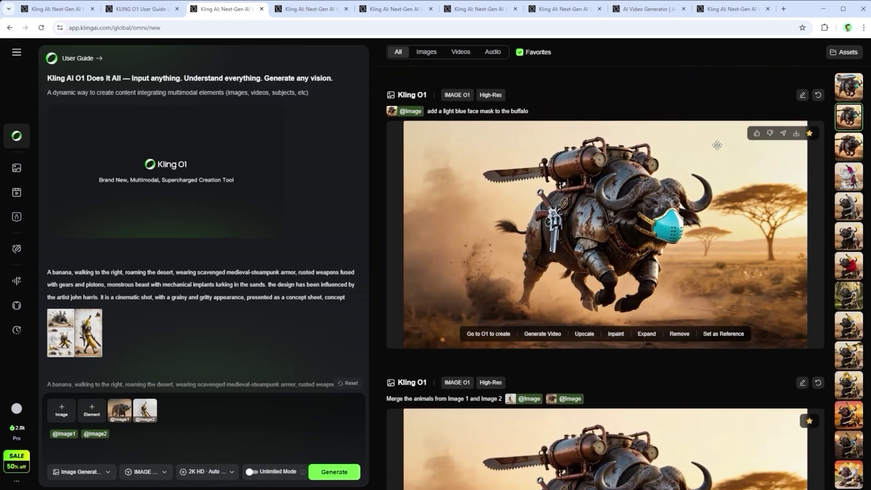
scroll(716, 146, up, 1)
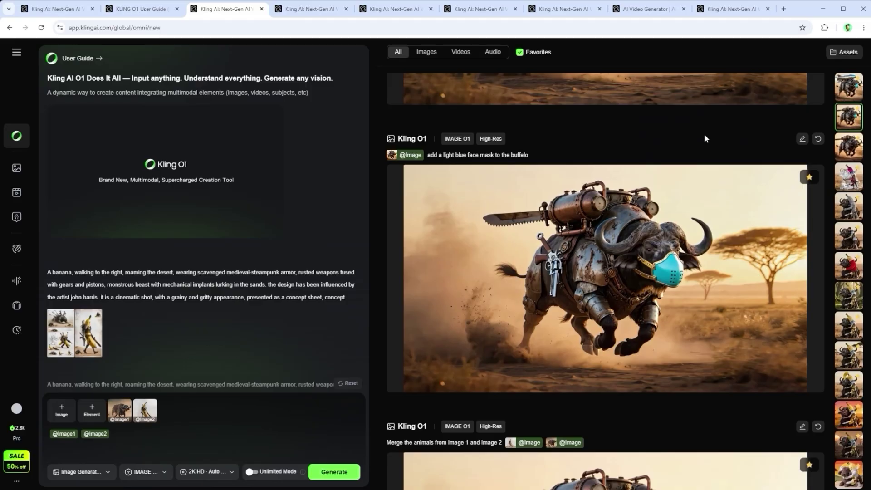
scroll(704, 134, up, 5)
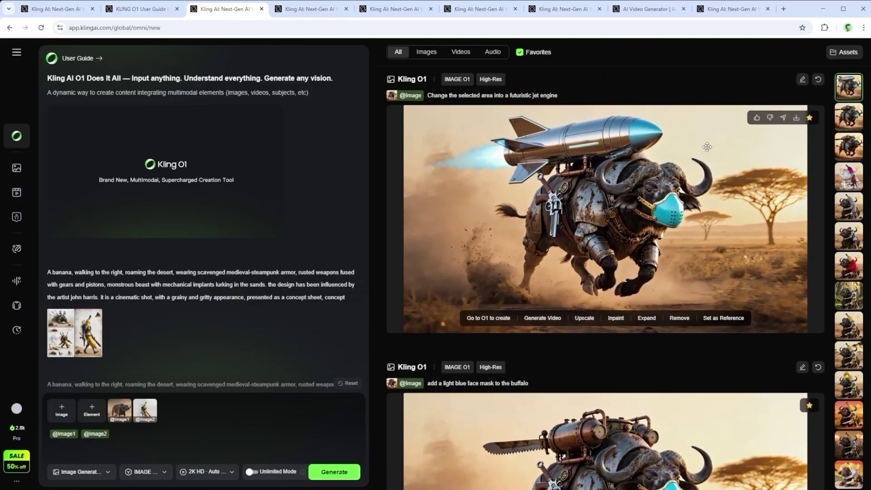